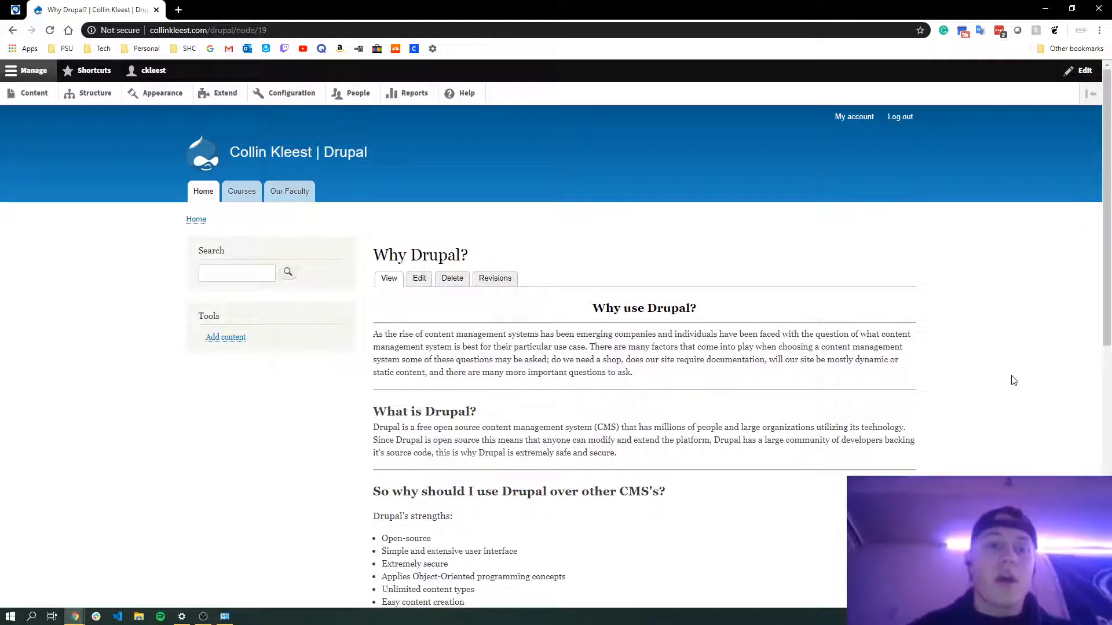
Read through the Why Drupal? article on the site's home page
scroll(1013, 381, down, 2)
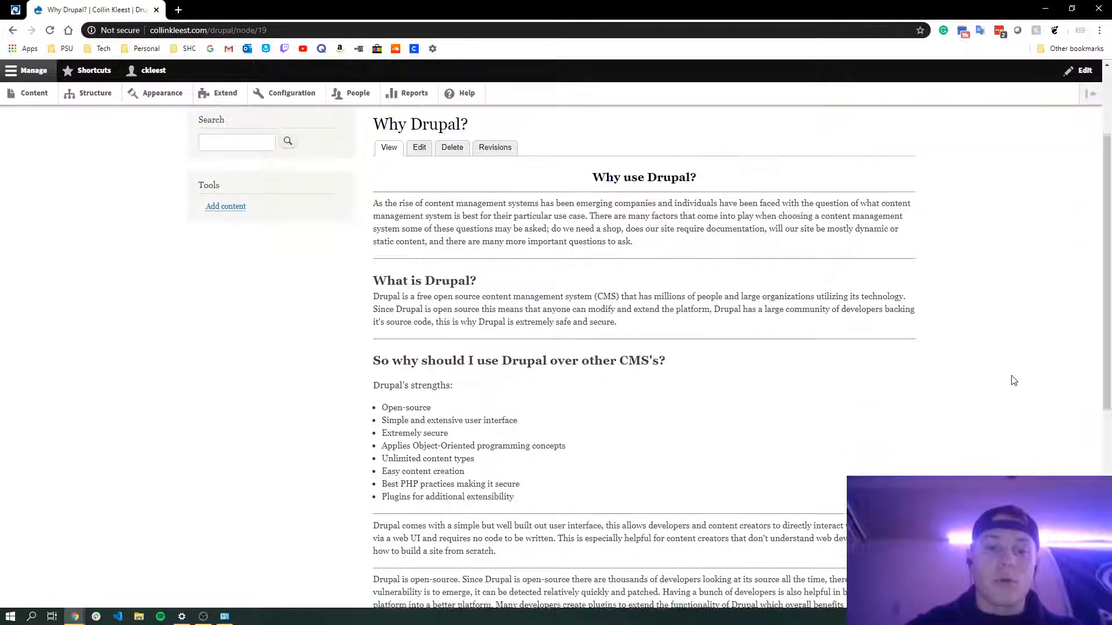
scroll(1013, 381, down, 1)
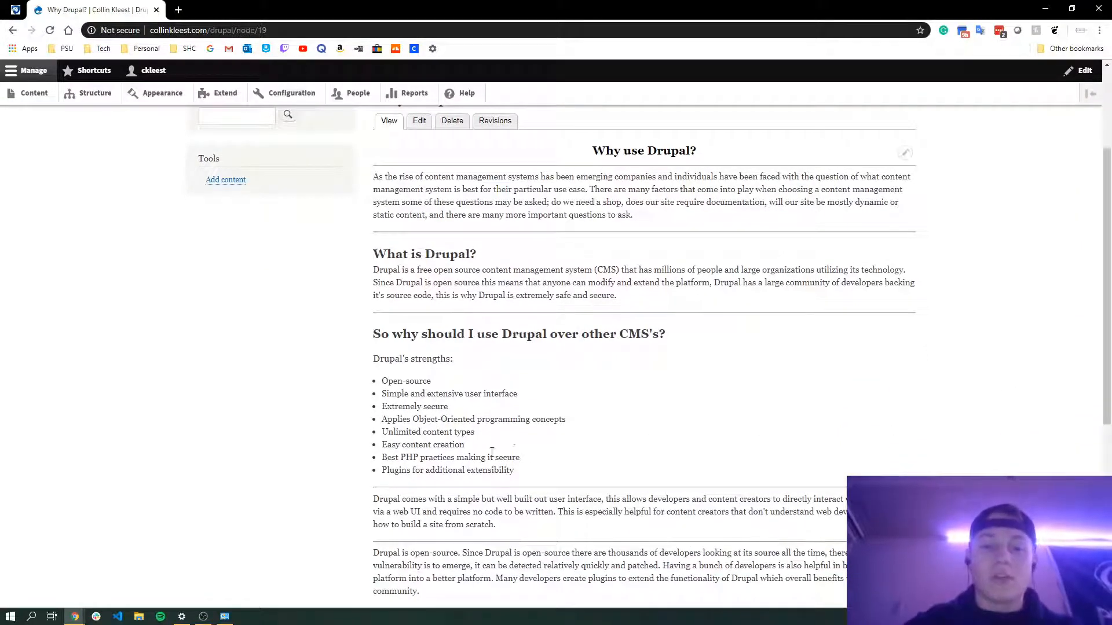
scroll(581, 445, down, 2)
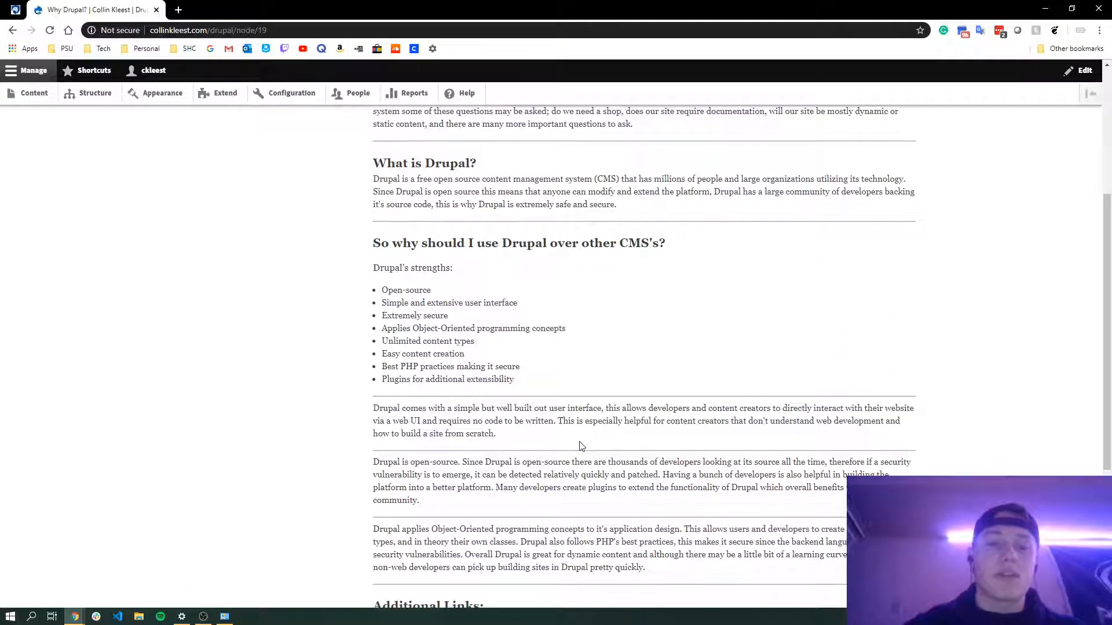
scroll(581, 446, down, 1)
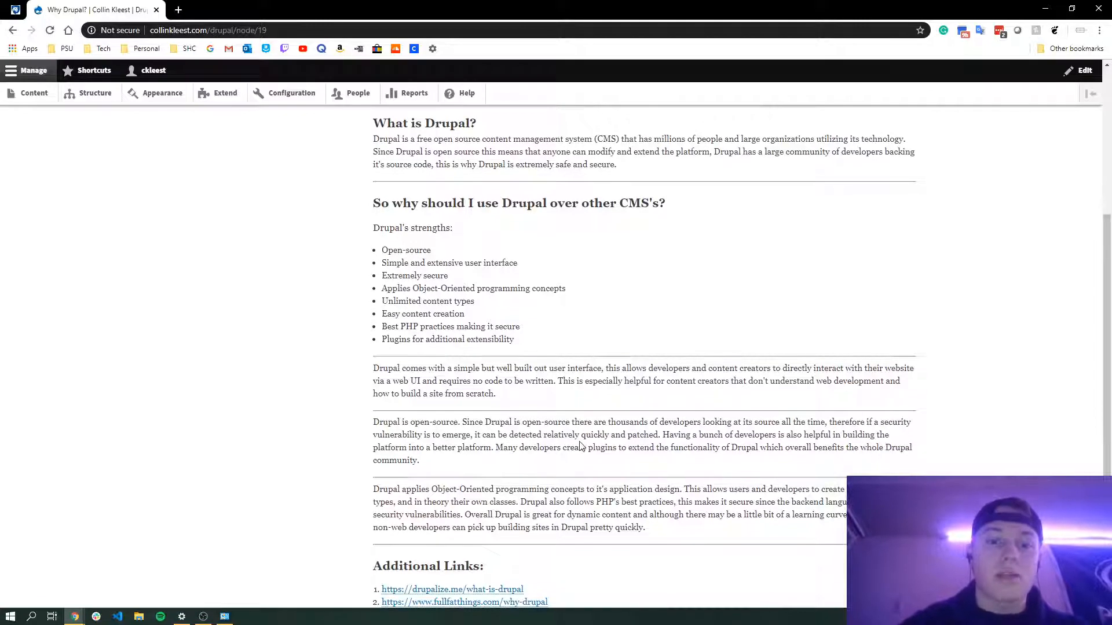
scroll(581, 446, down, 1)
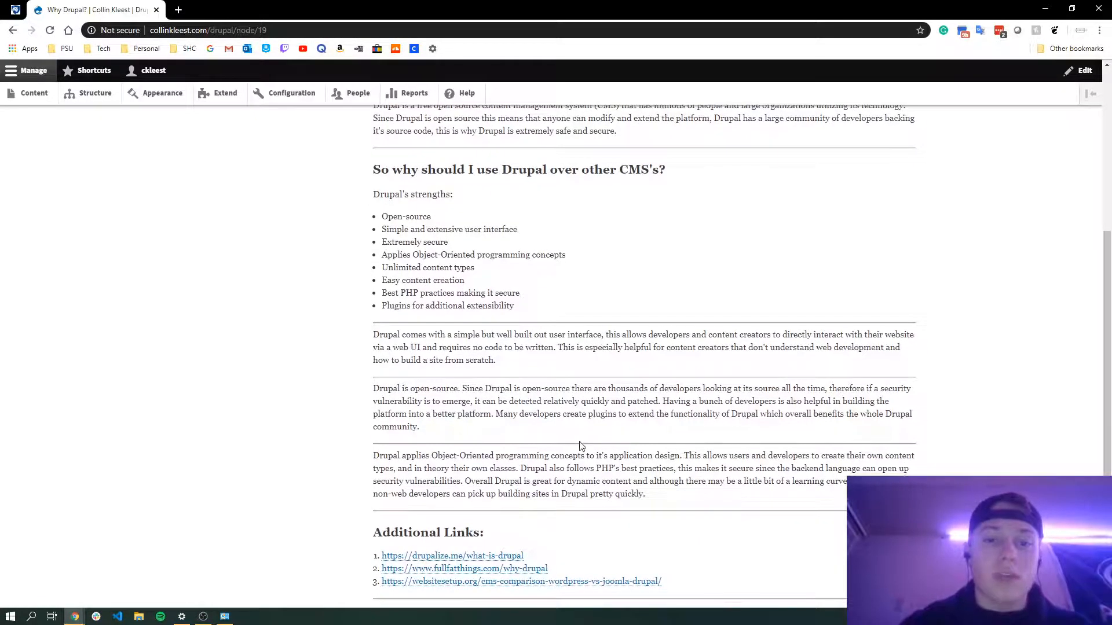
scroll(581, 446, up, 1)
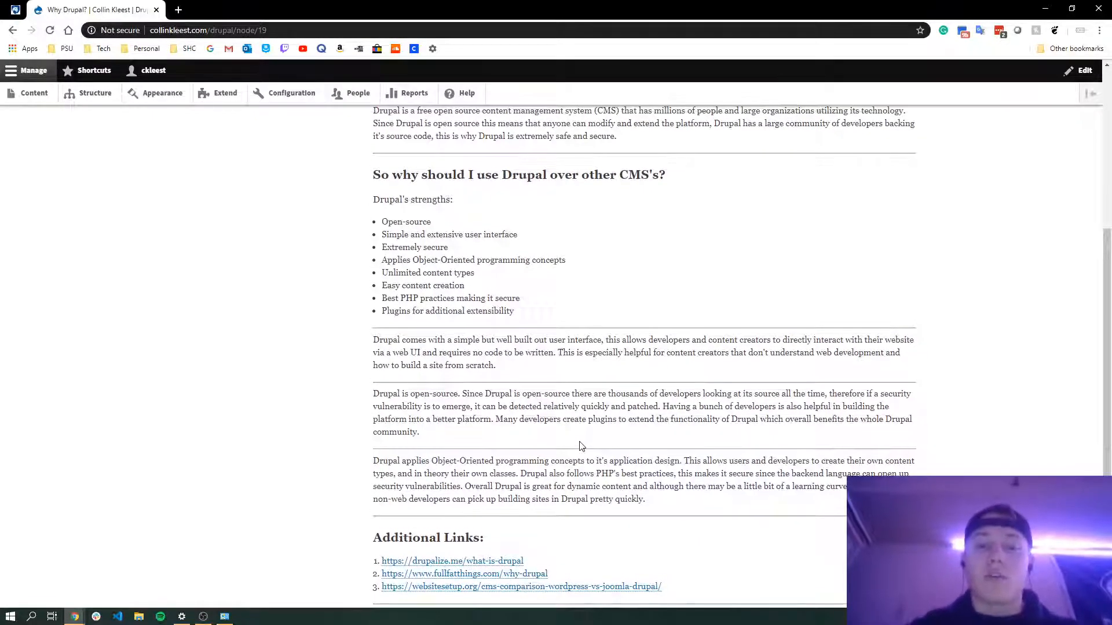
scroll(581, 446, up, 5)
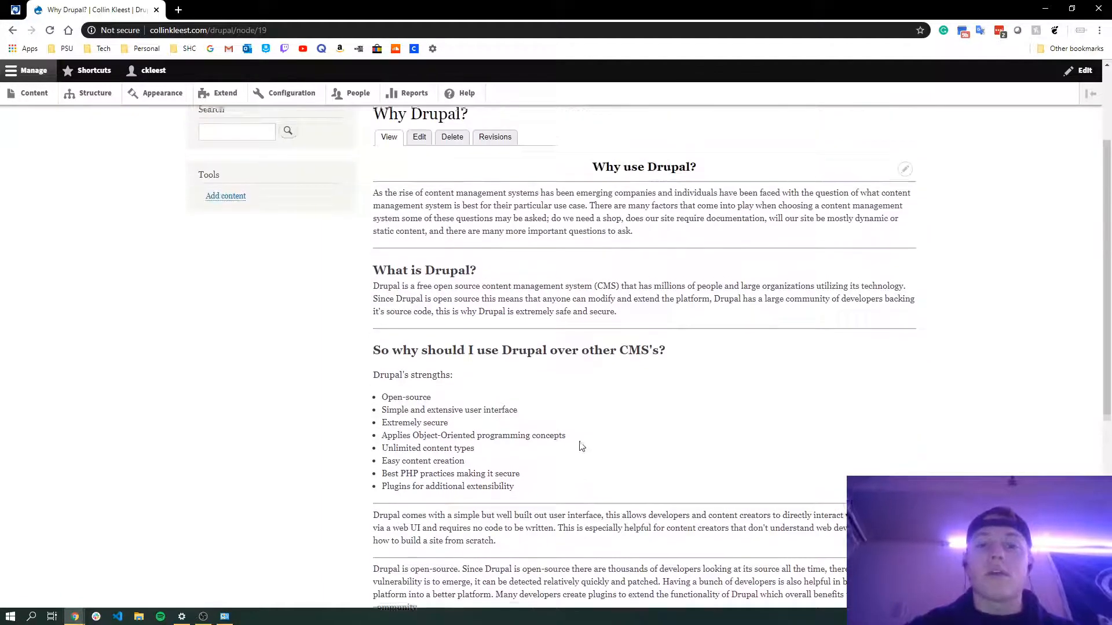
scroll(581, 446, up, 1)
scroll(324, 277, up, 2)
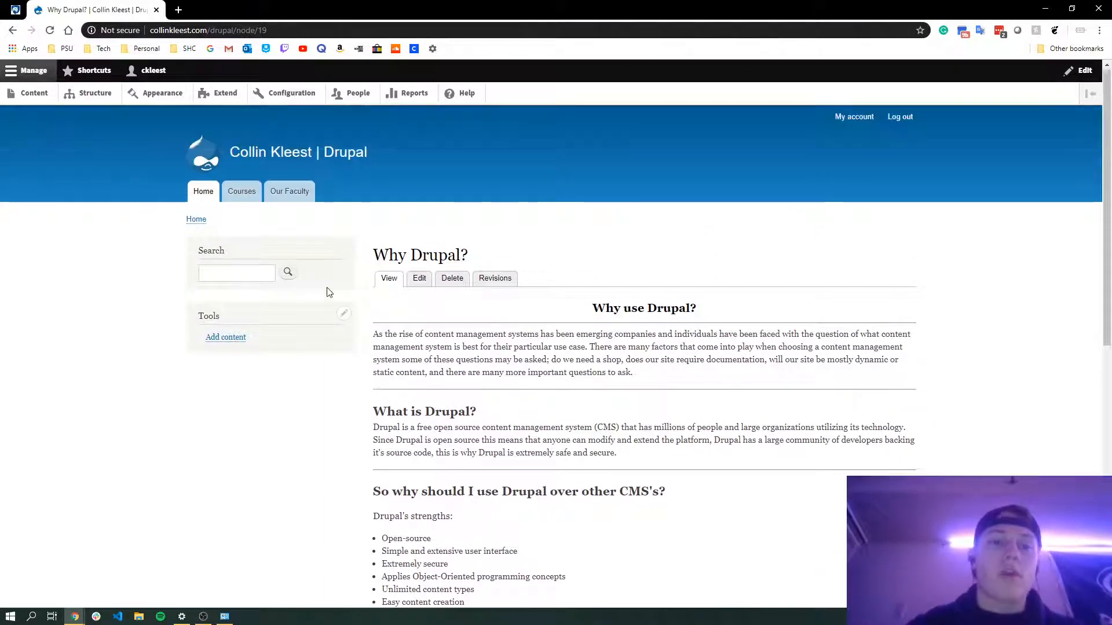
Browse the site's Courses schedule and Our Faculty pages
click(250, 195)
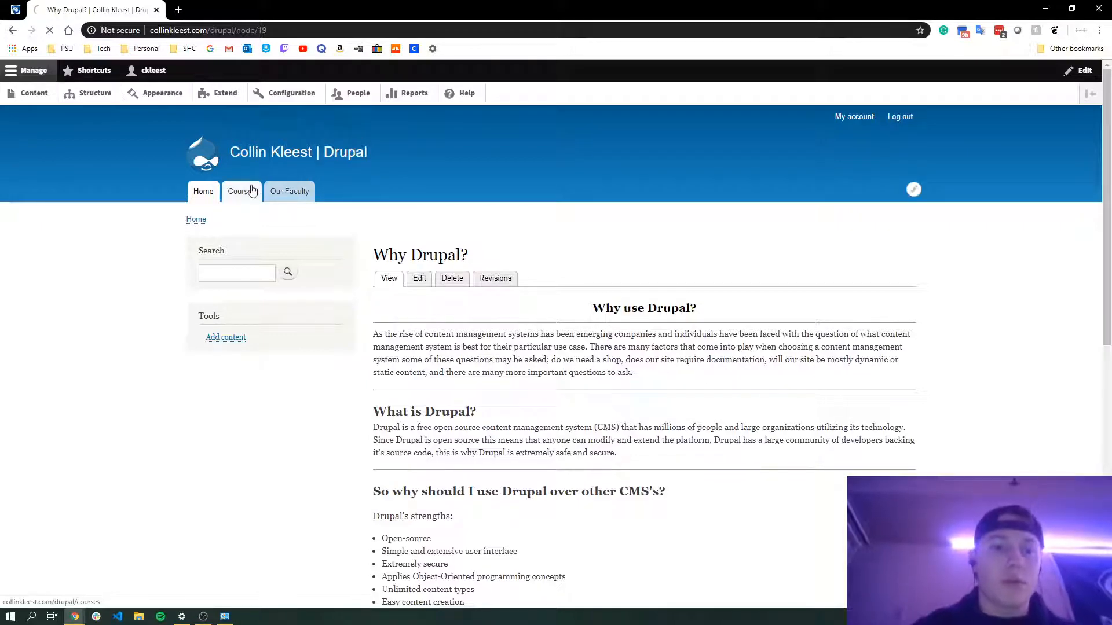
scroll(428, 284, down, 1)
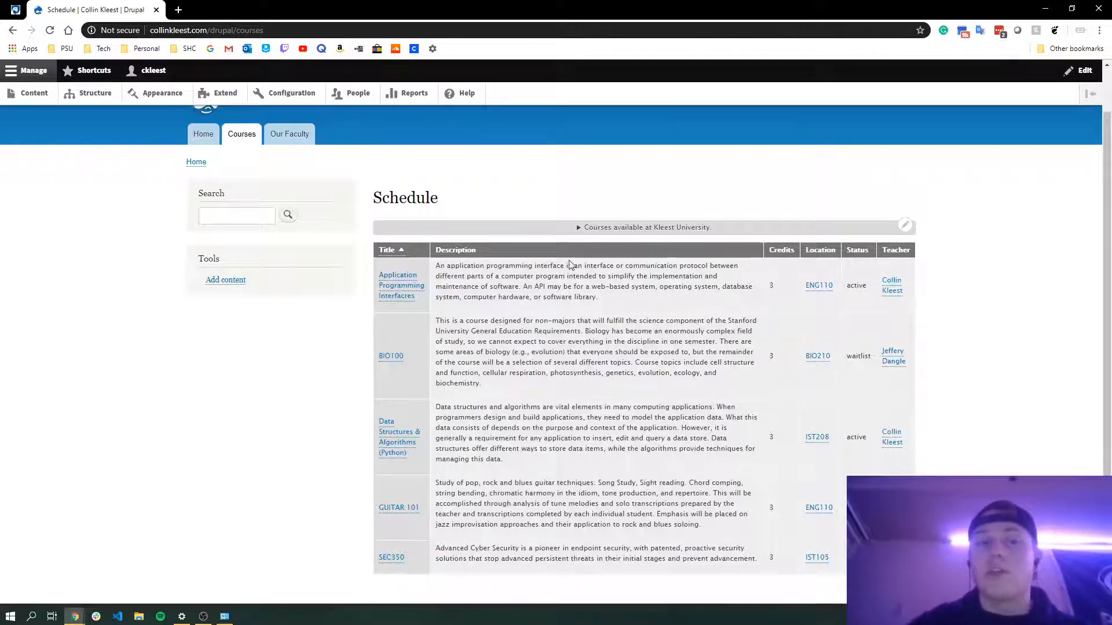
click(304, 145)
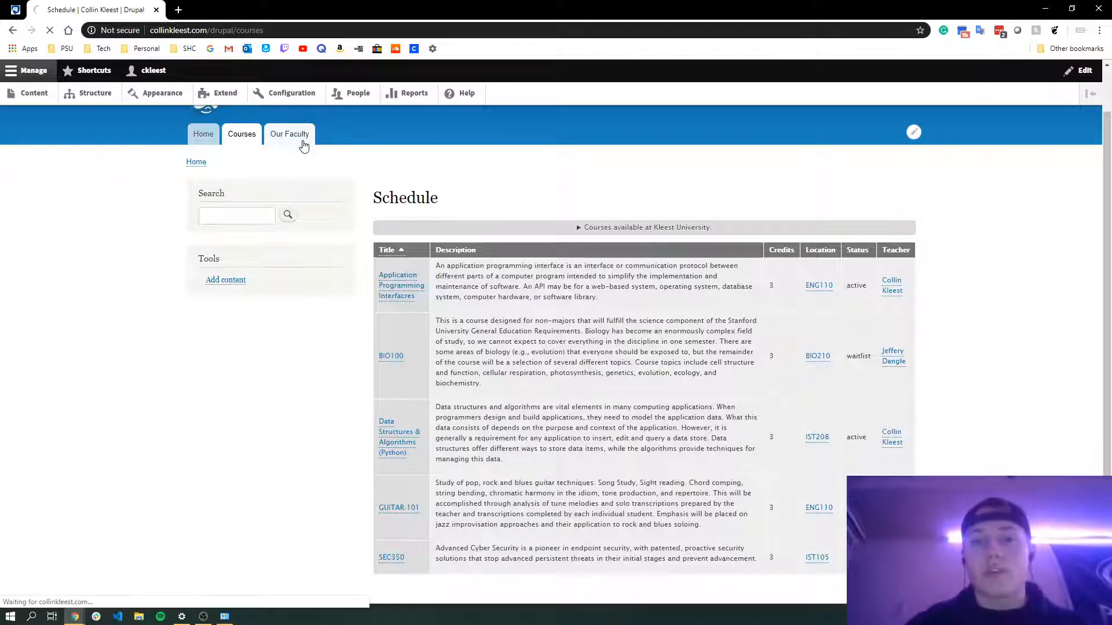
scroll(370, 209, down, 1)
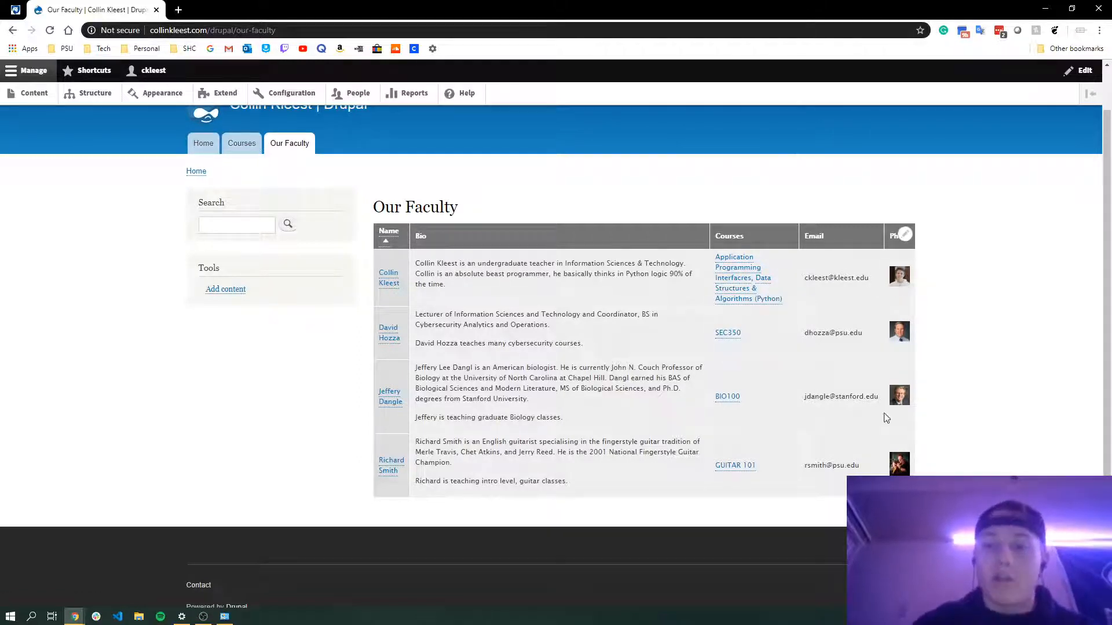
scroll(174, 150, up, 1)
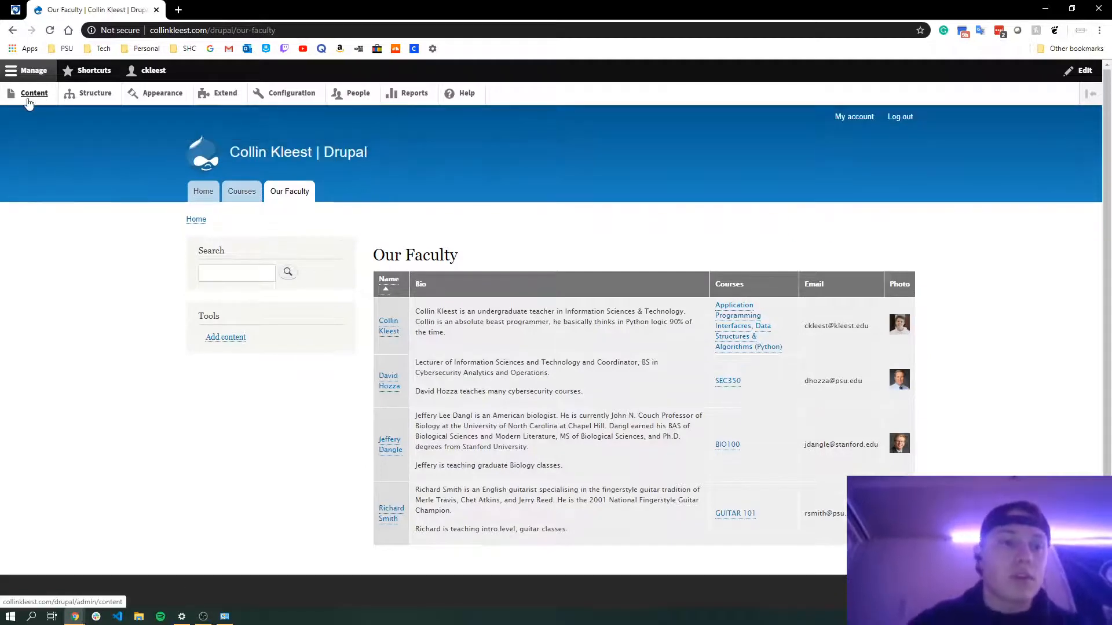
Start adding a new content type from the site structure and name it Car
click(83, 100)
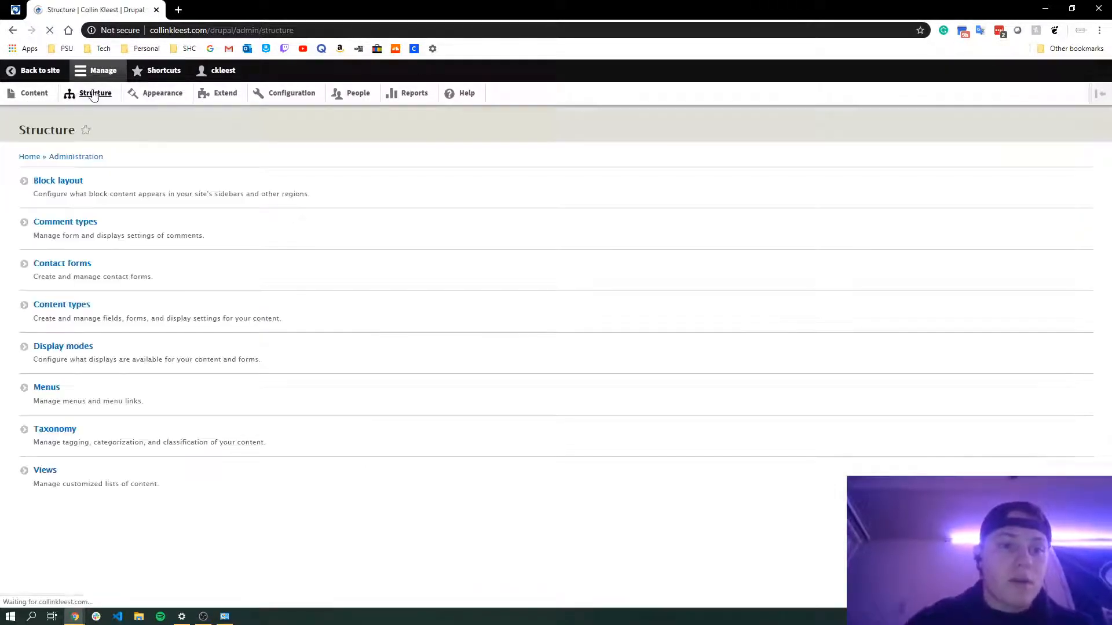
click(54, 307)
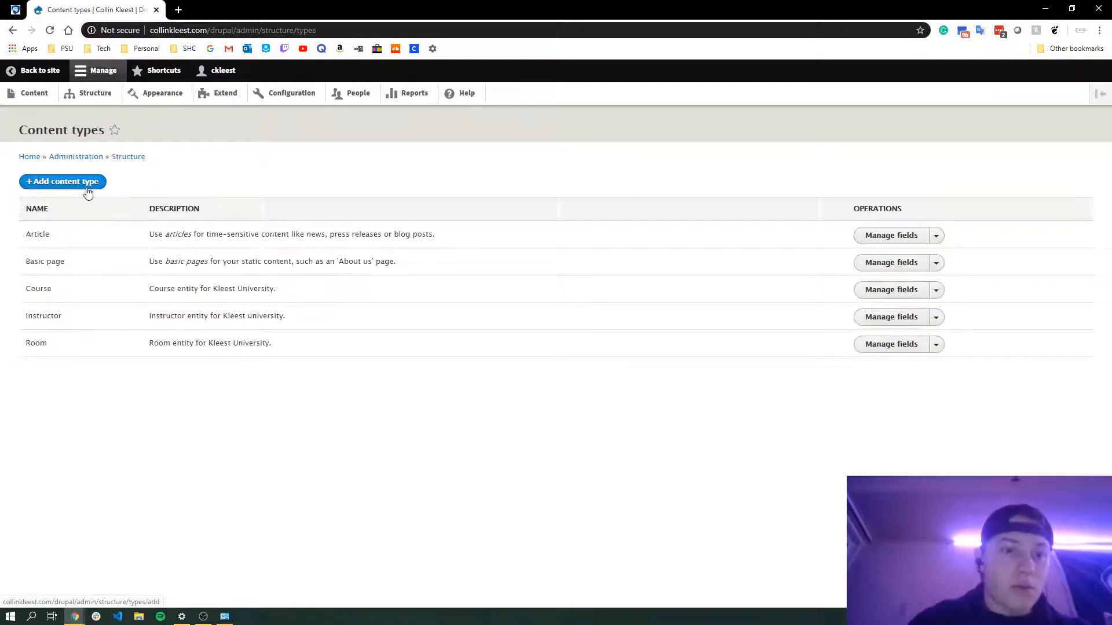
click(87, 189)
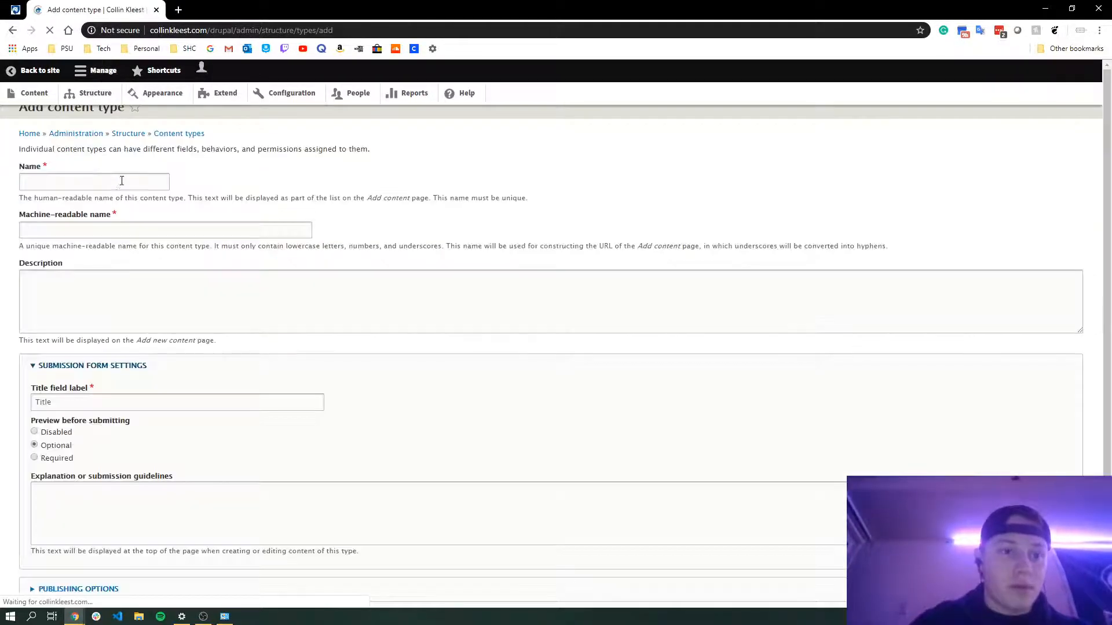
click(122, 181)
text(Car)
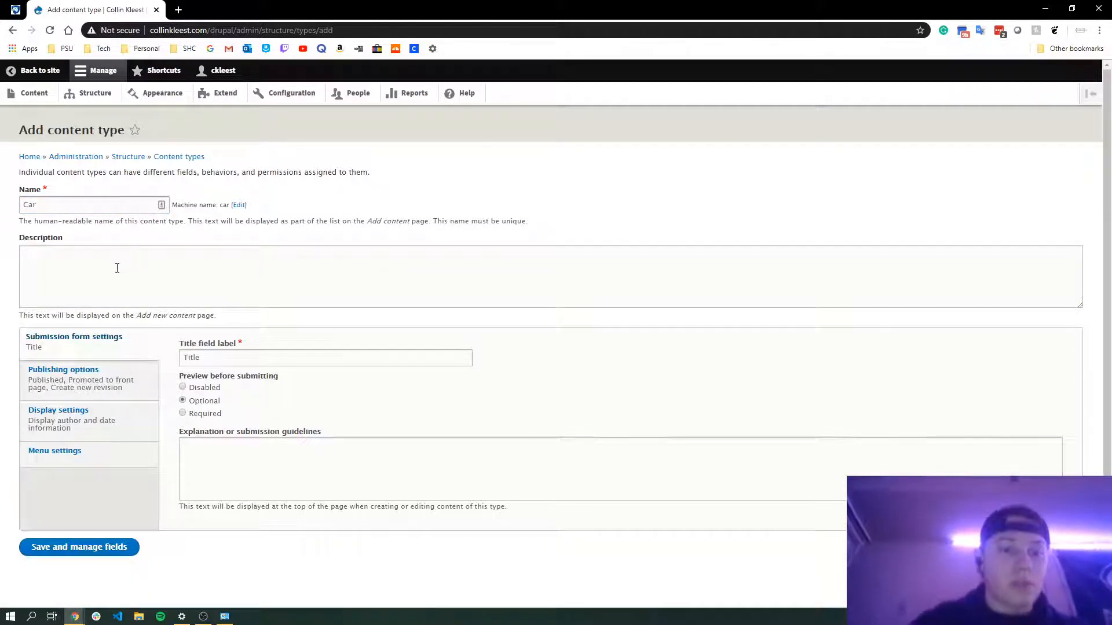
Set the title field label to Name and save the Car content type
click(203, 262)
double_click(244, 362)
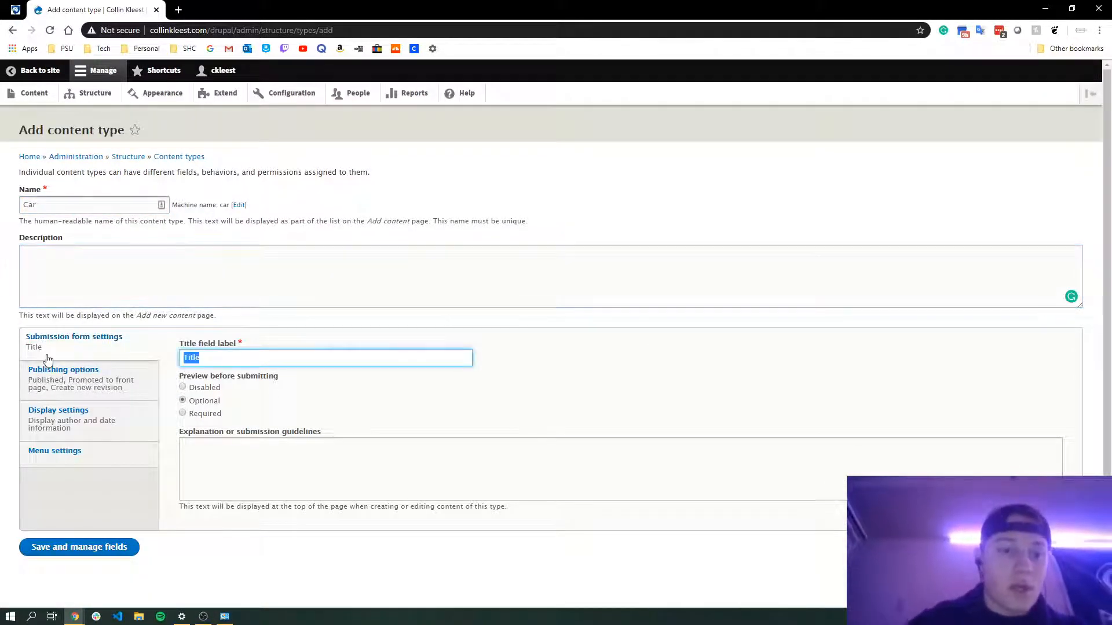
text(Car)
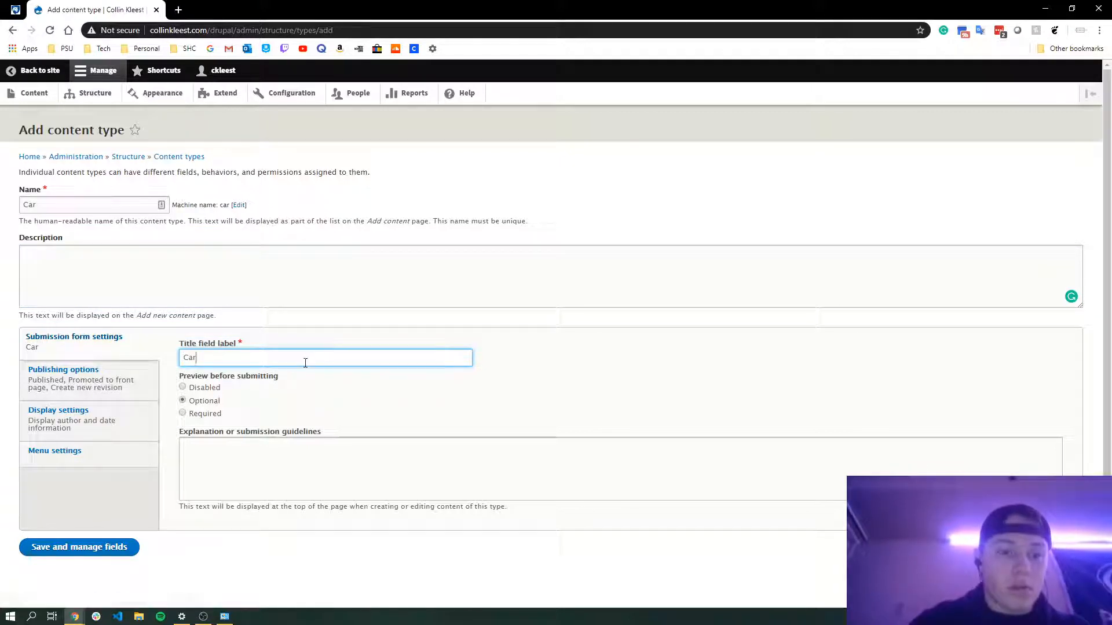
key(ctrl+a)
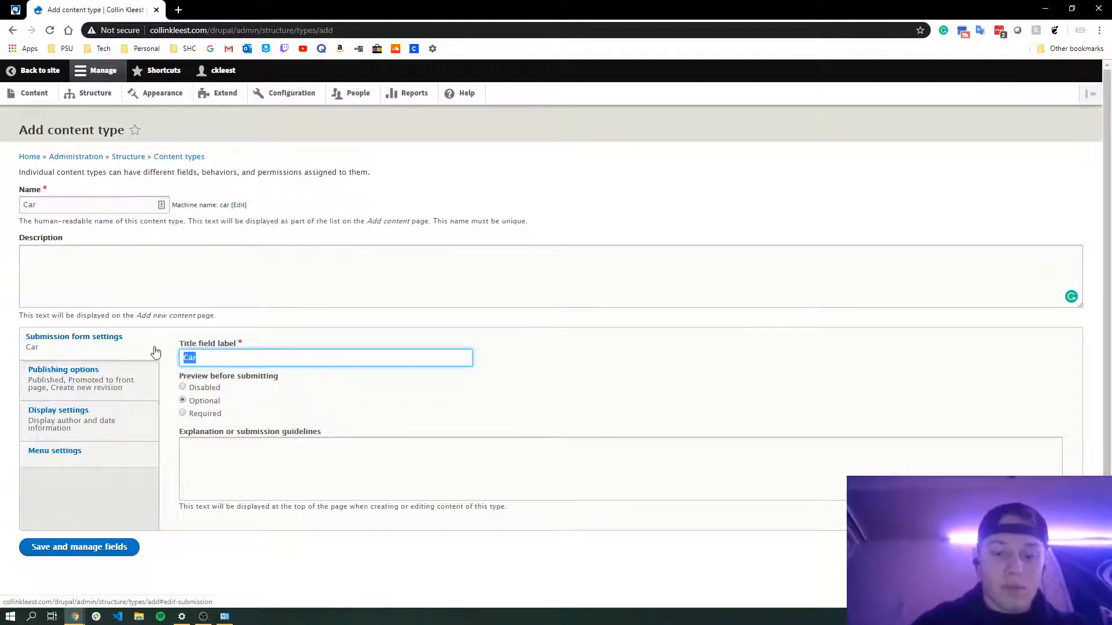
text(Name)
click(324, 390)
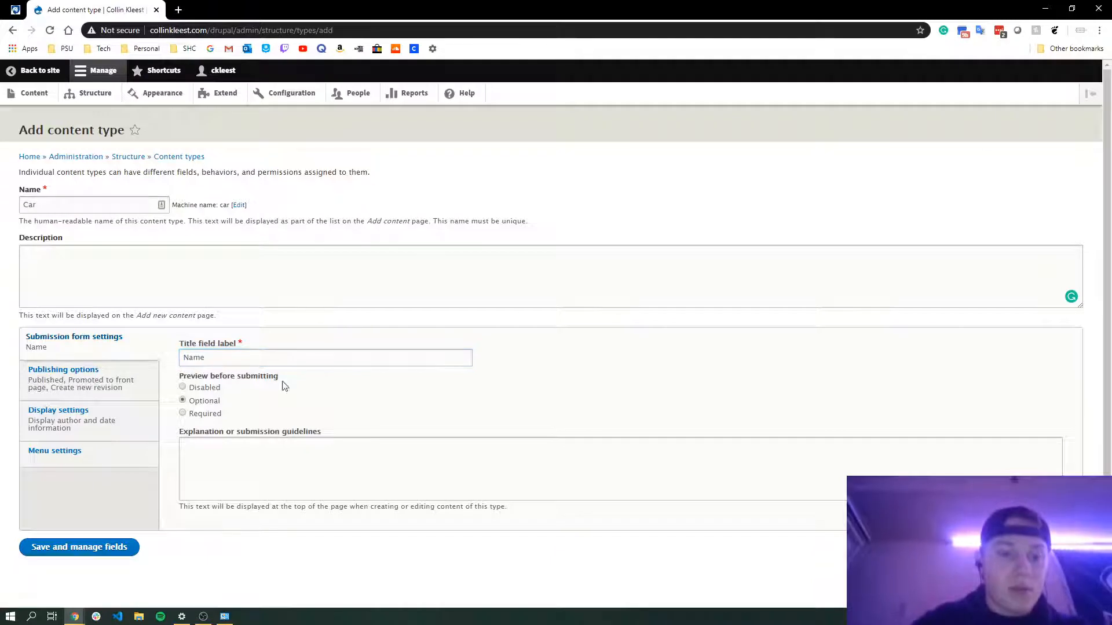
scroll(192, 442, down, 1)
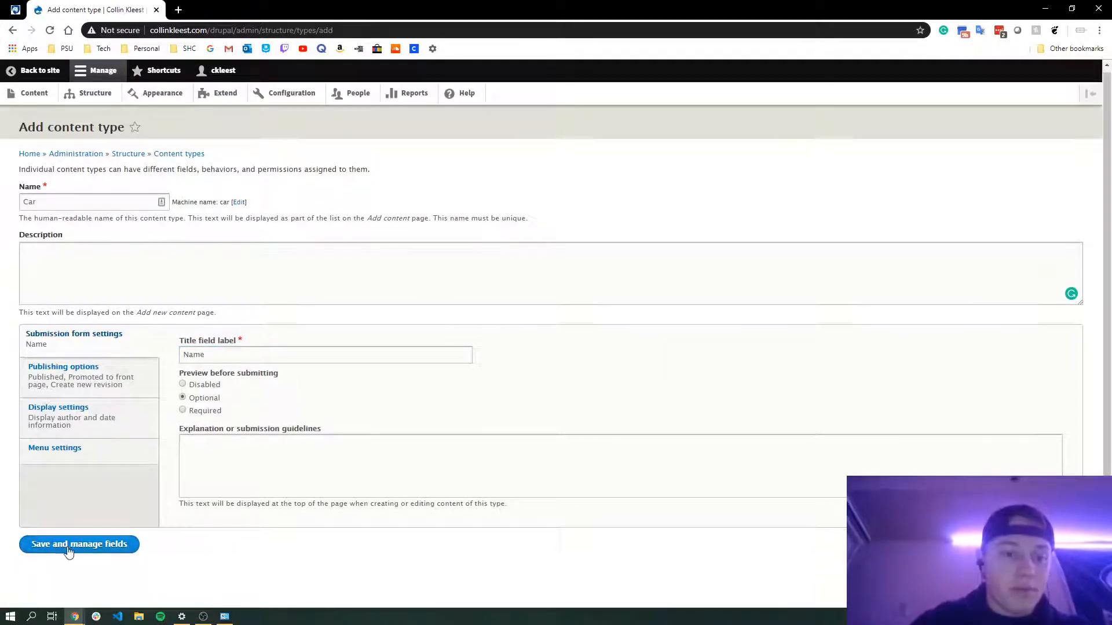
click(75, 551)
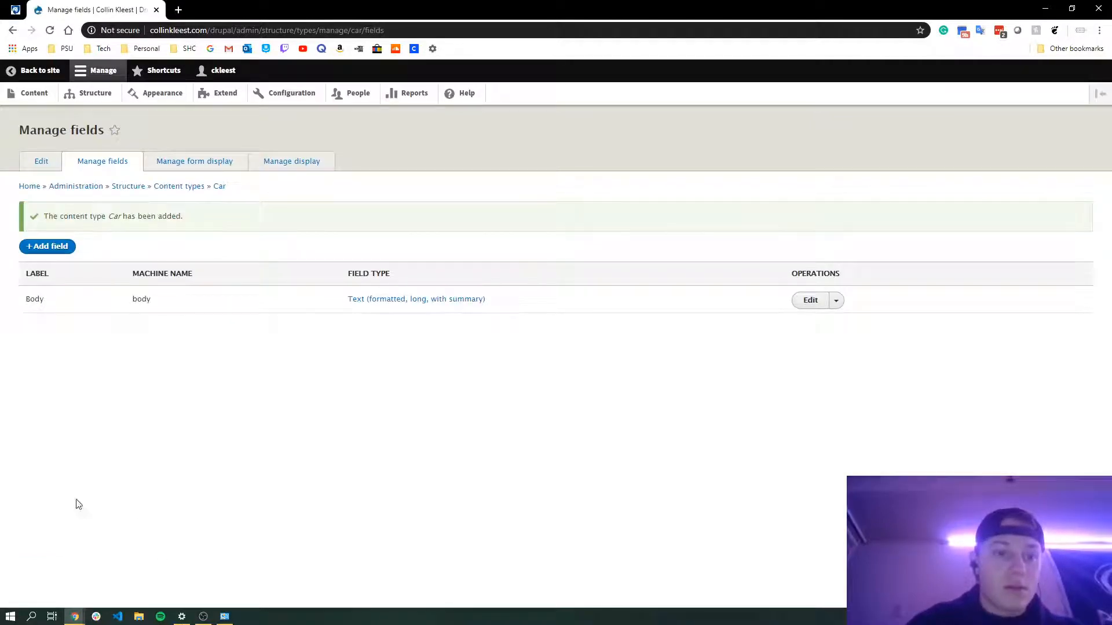
Add a new Number (integer) field labelled Price to the Car content type
click(63, 248)
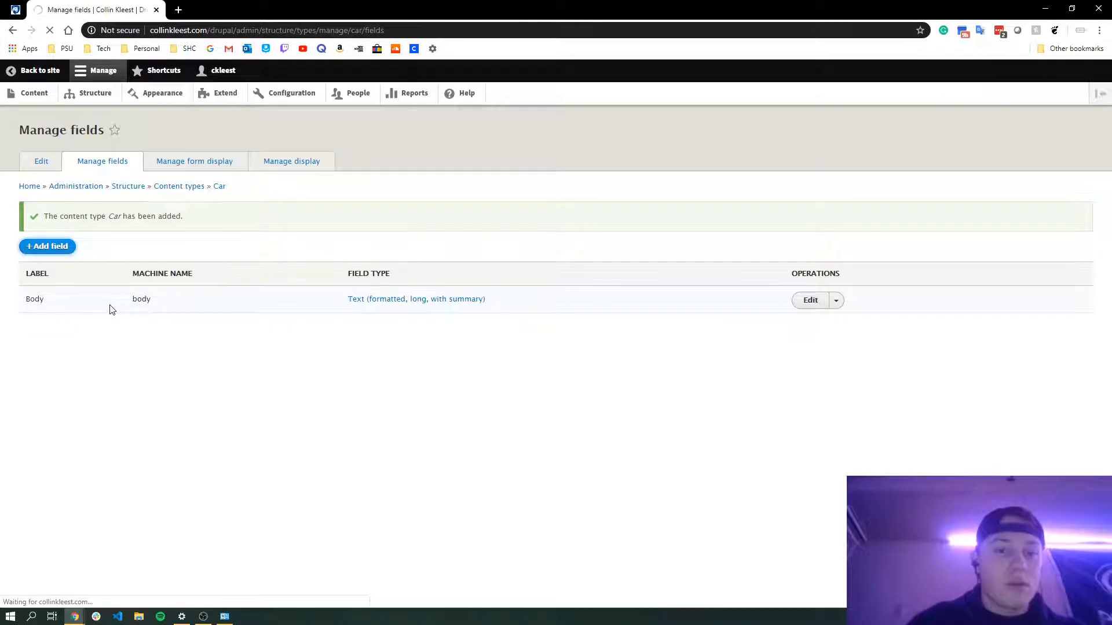
click(92, 192)
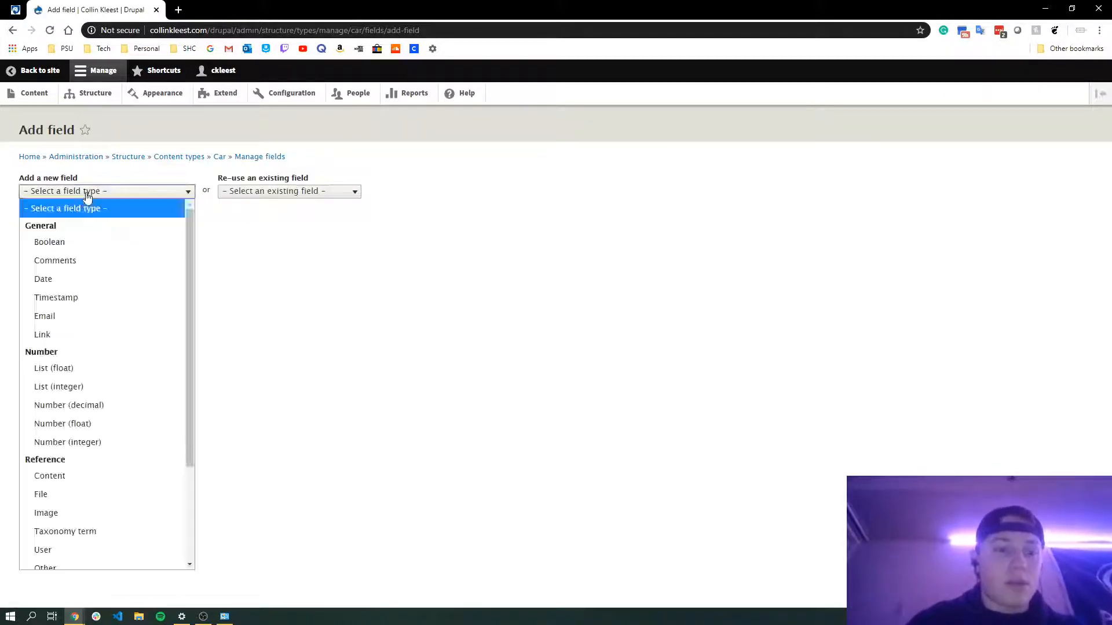
scroll(69, 291, down, 2)
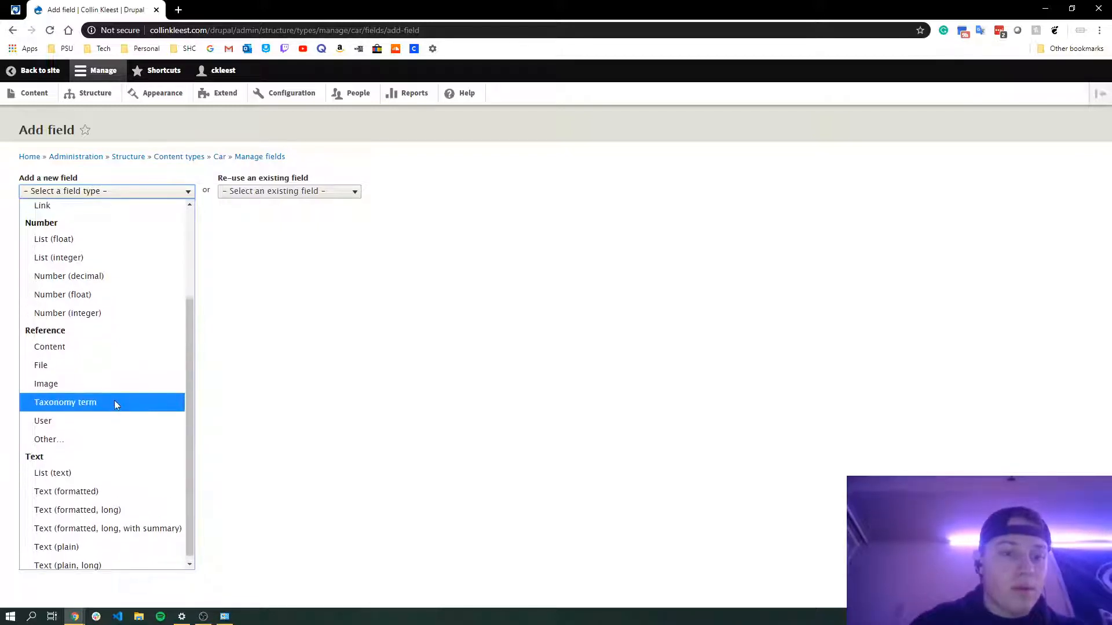
scroll(114, 400, up, 1)
click(91, 348)
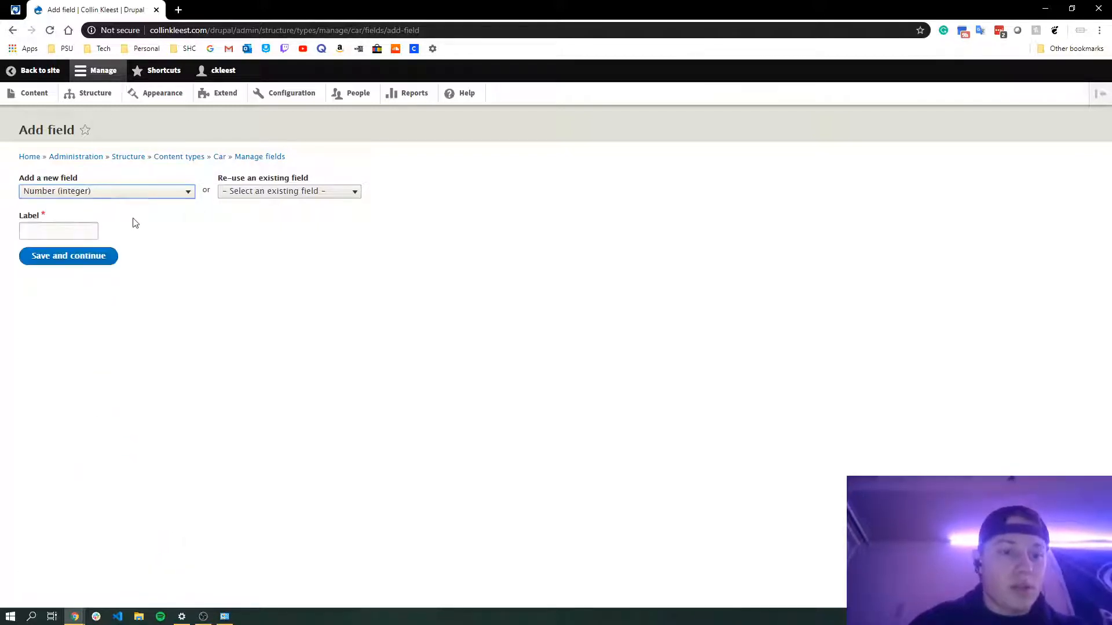
click(65, 233)
text(Price)
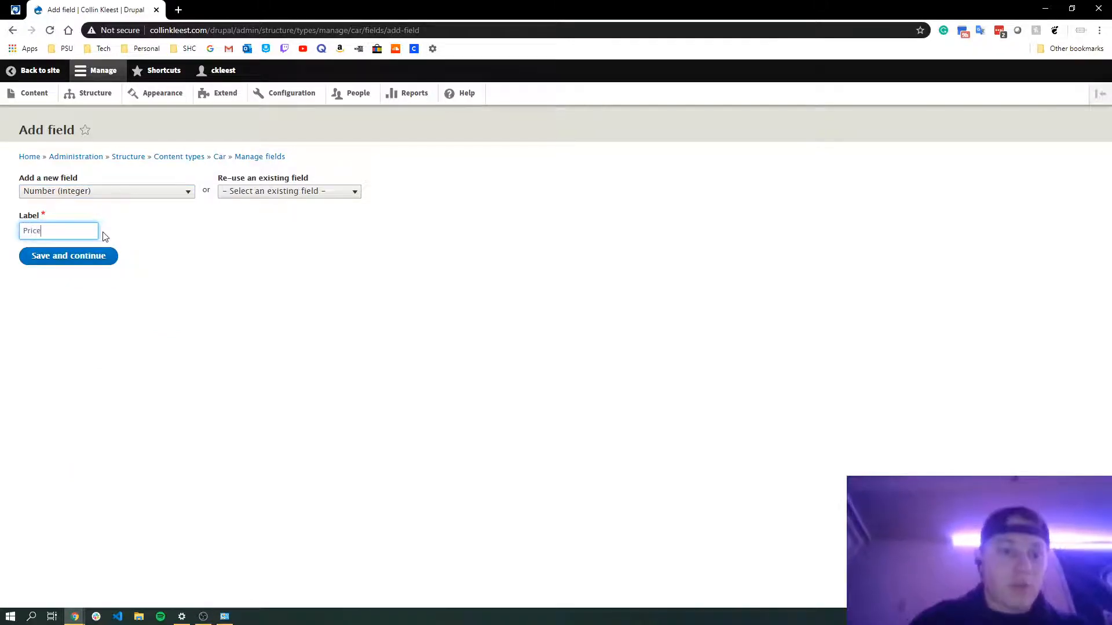
click(95, 261)
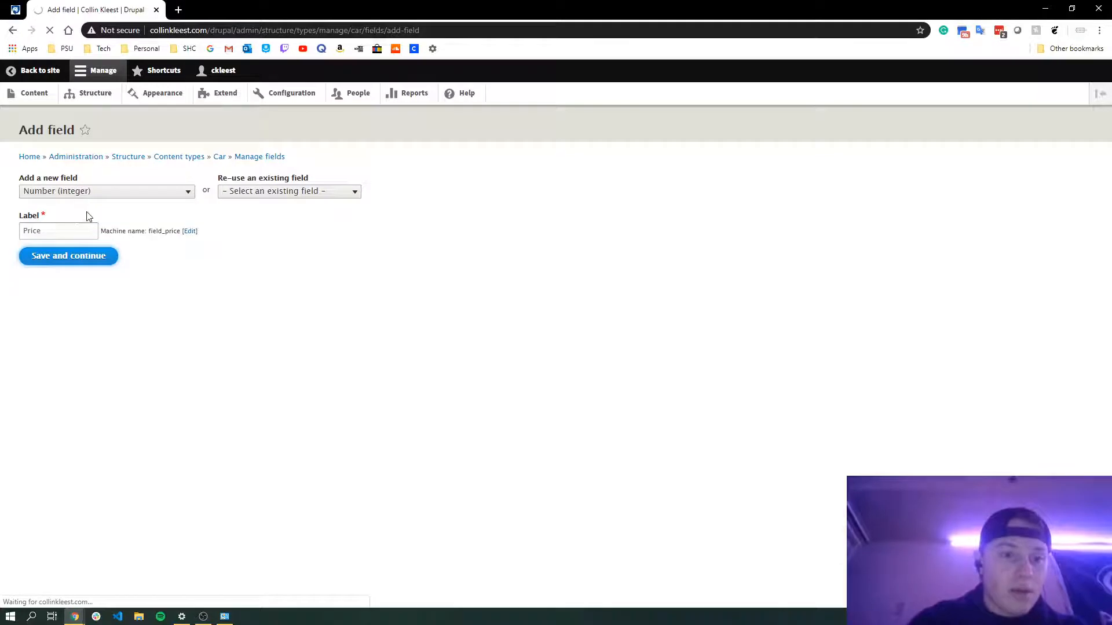
click(69, 287)
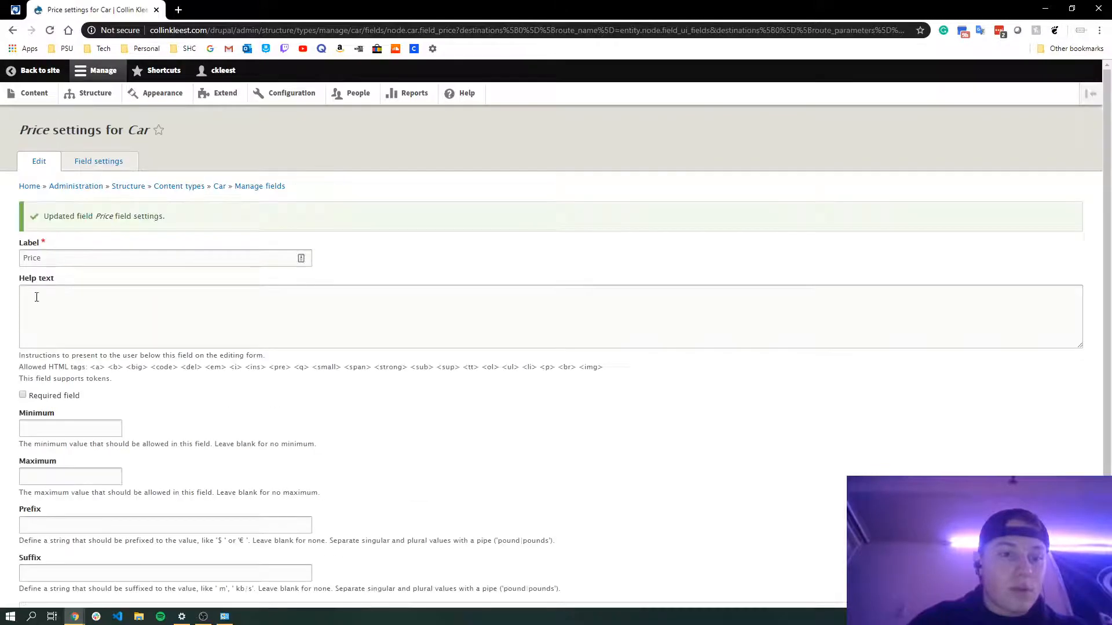
Limit the Price field to a minimum of 5000 and a maximum of 50000
scroll(47, 316, down, 2)
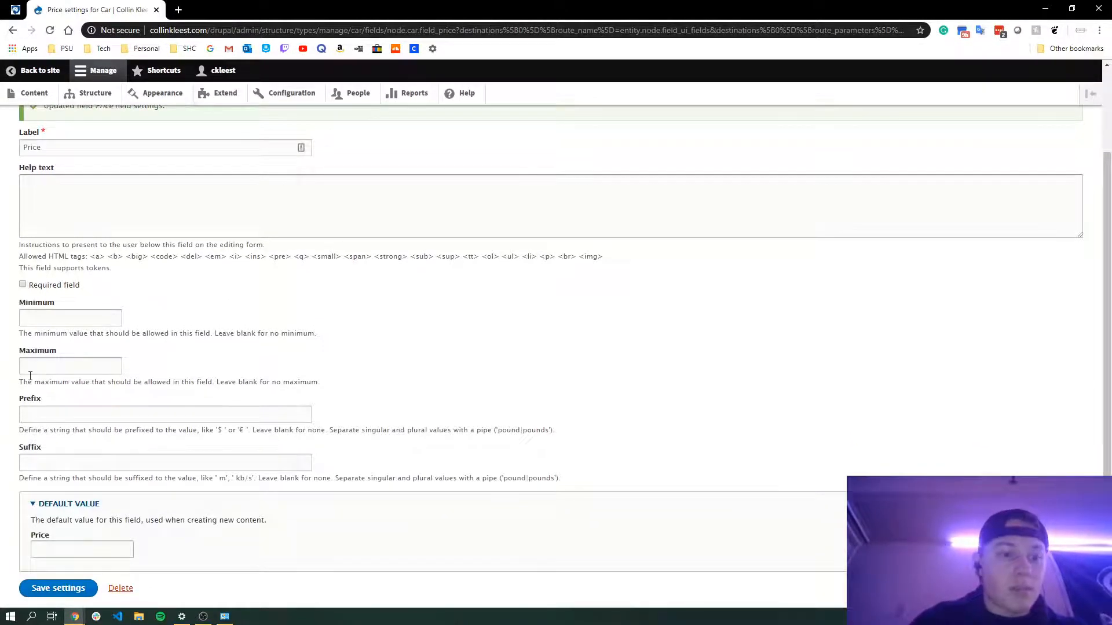
scroll(32, 435, down, 1)
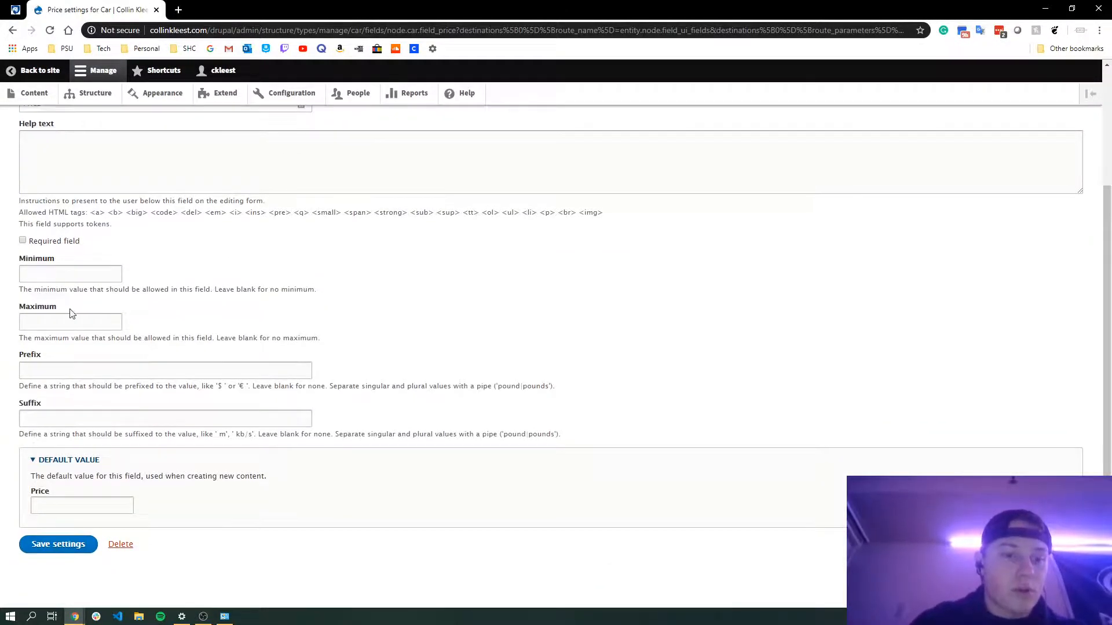
click(76, 323)
text(5000)
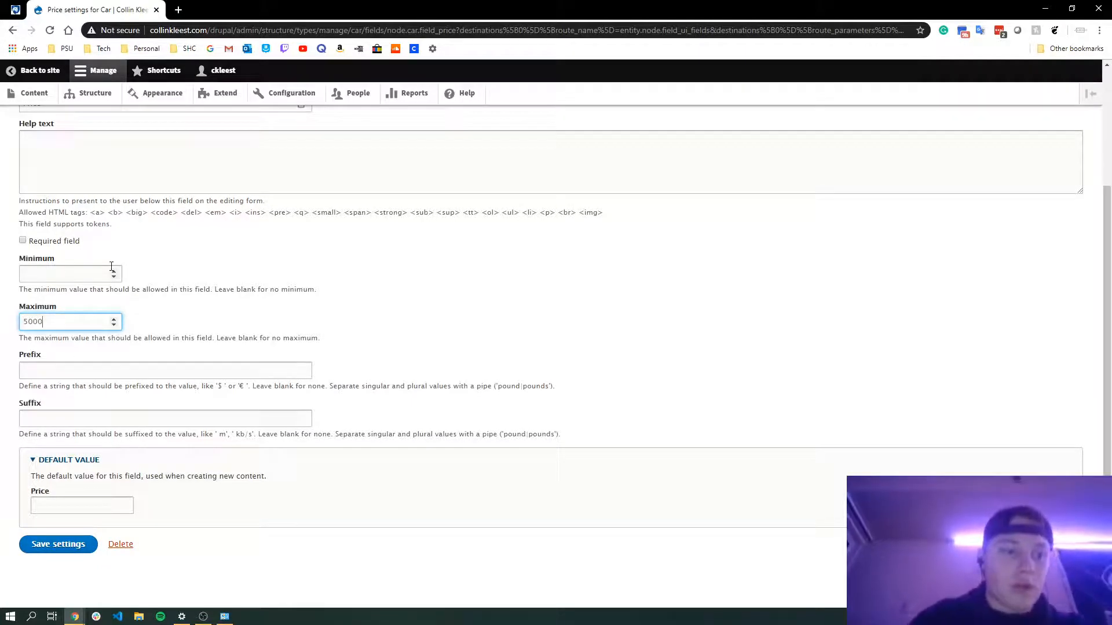
text(0)
click(69, 271)
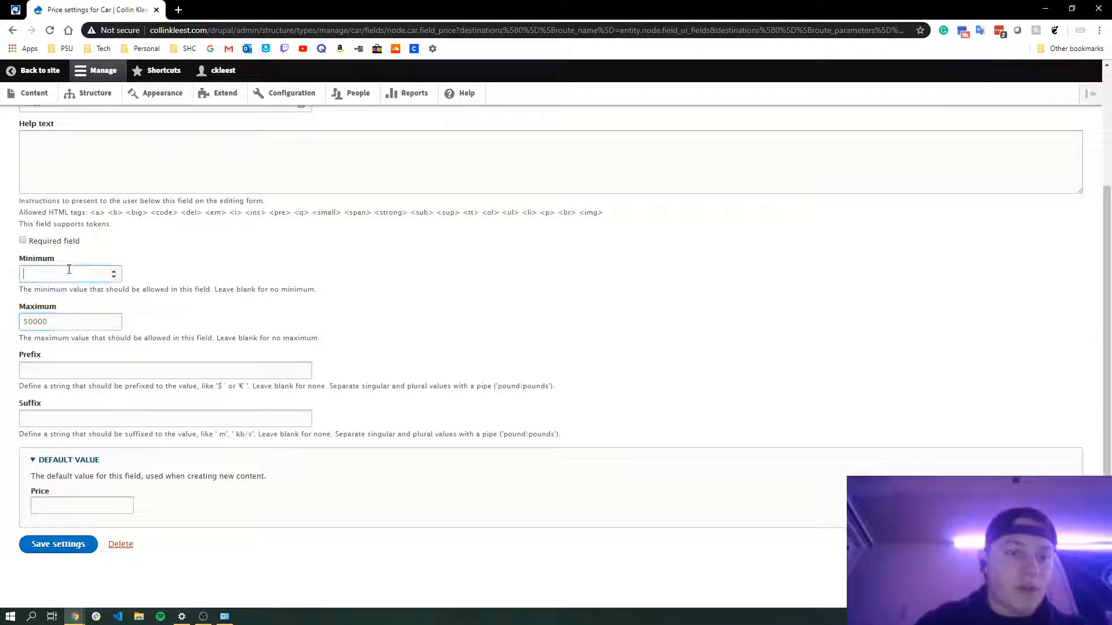
text(5000)
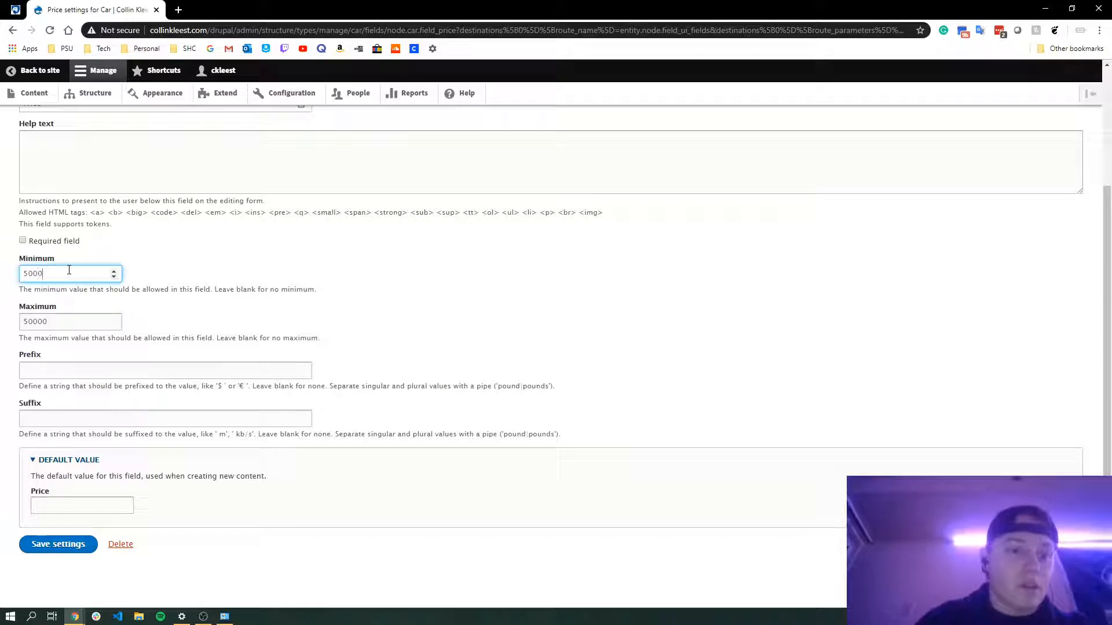
Set the Price field's default value to 5000 and save its settings
scroll(335, 298, up, 1)
scroll(335, 298, down, 1)
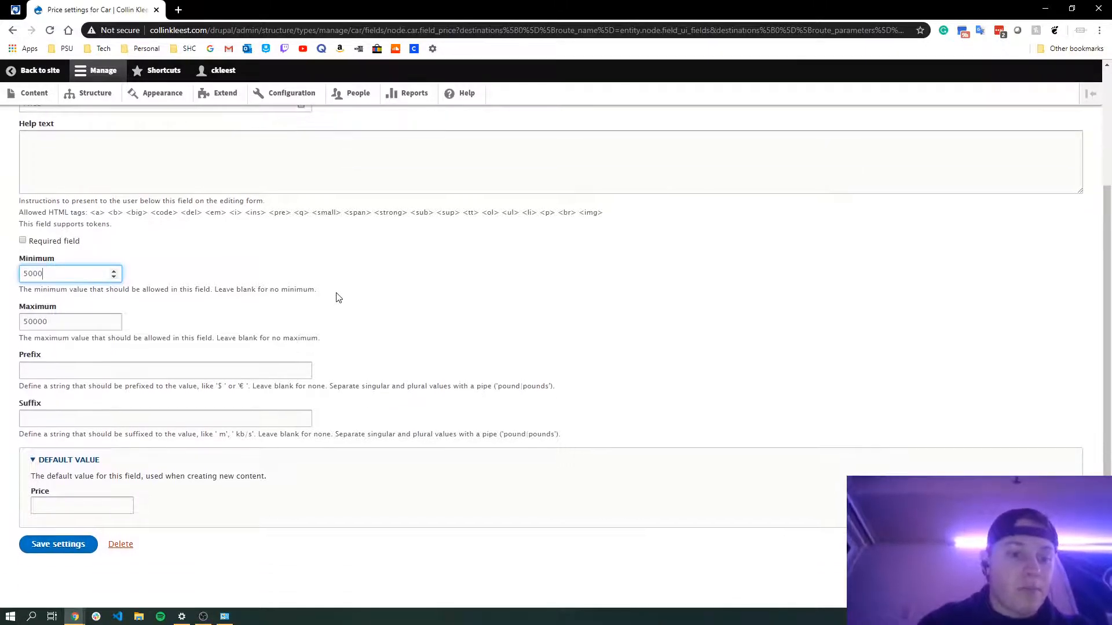
click(80, 508)
text(5000)
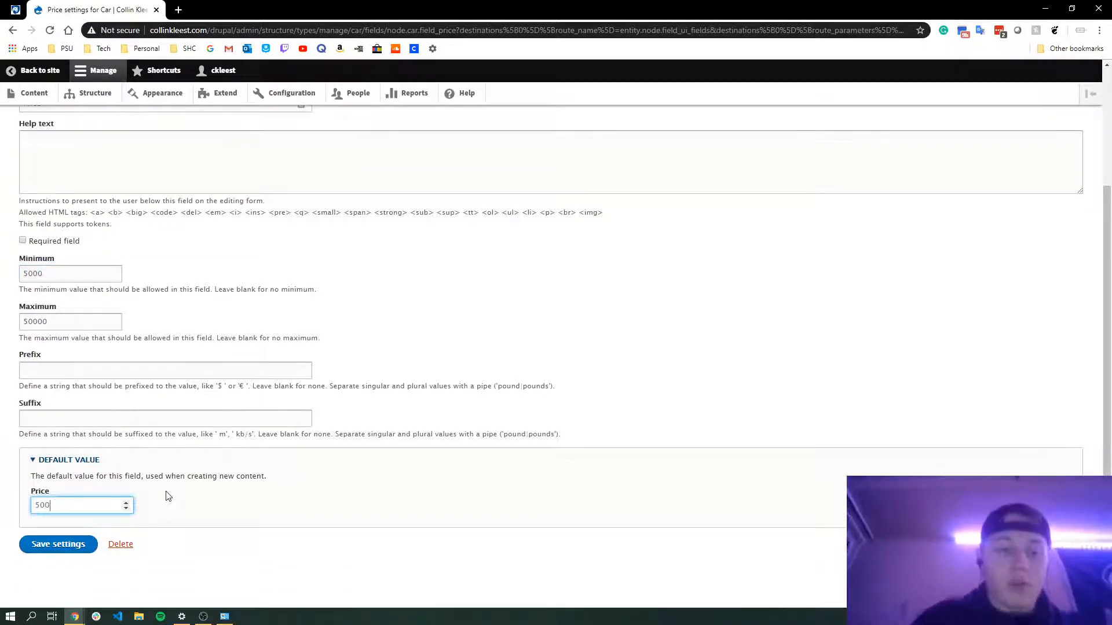
click(65, 547)
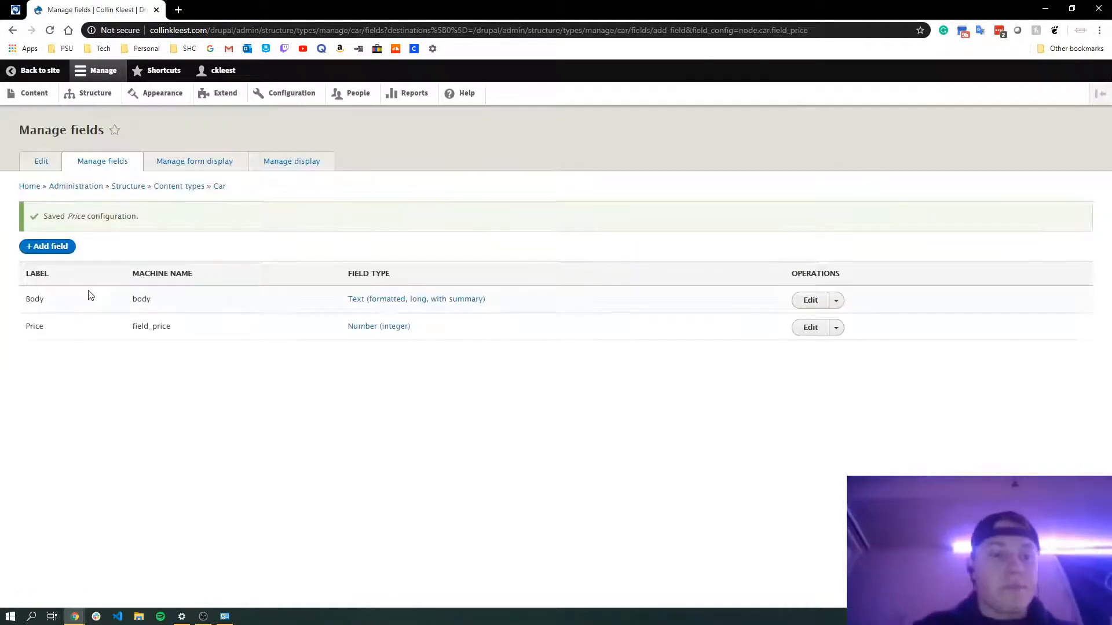
Add a new Image field labelled Picture to the Car content type
click(58, 248)
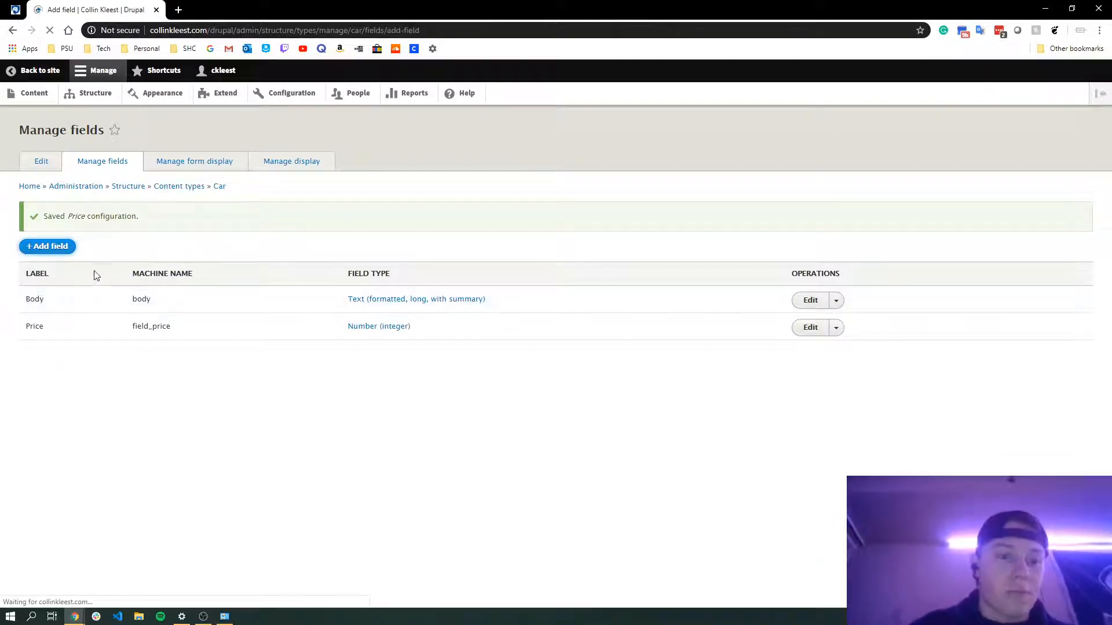
click(71, 191)
scroll(79, 369, down, 3)
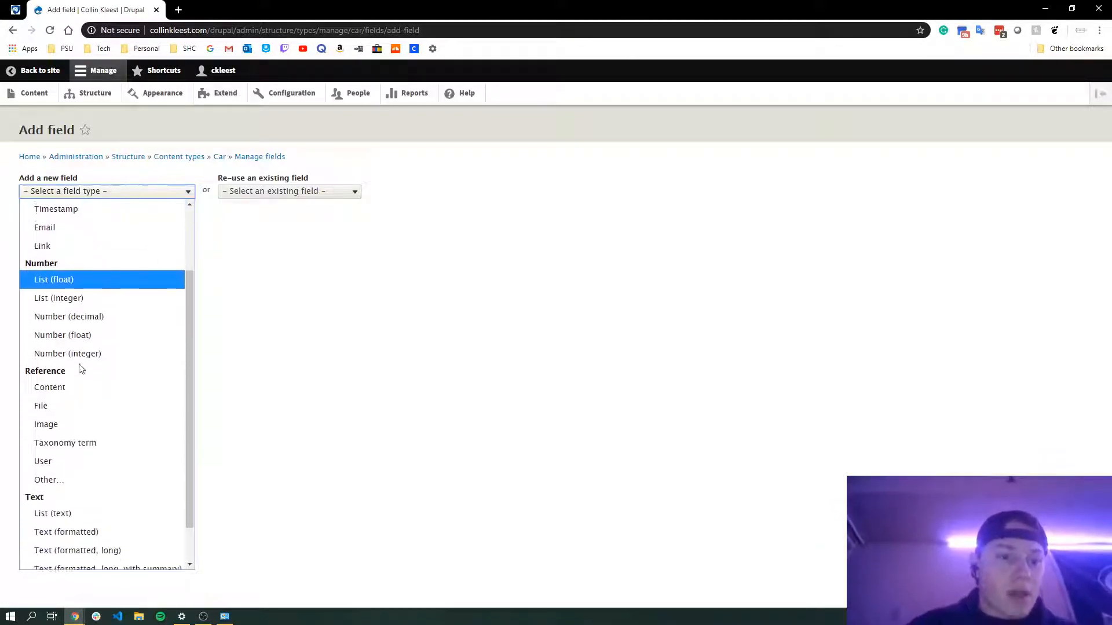
click(81, 392)
click(91, 238)
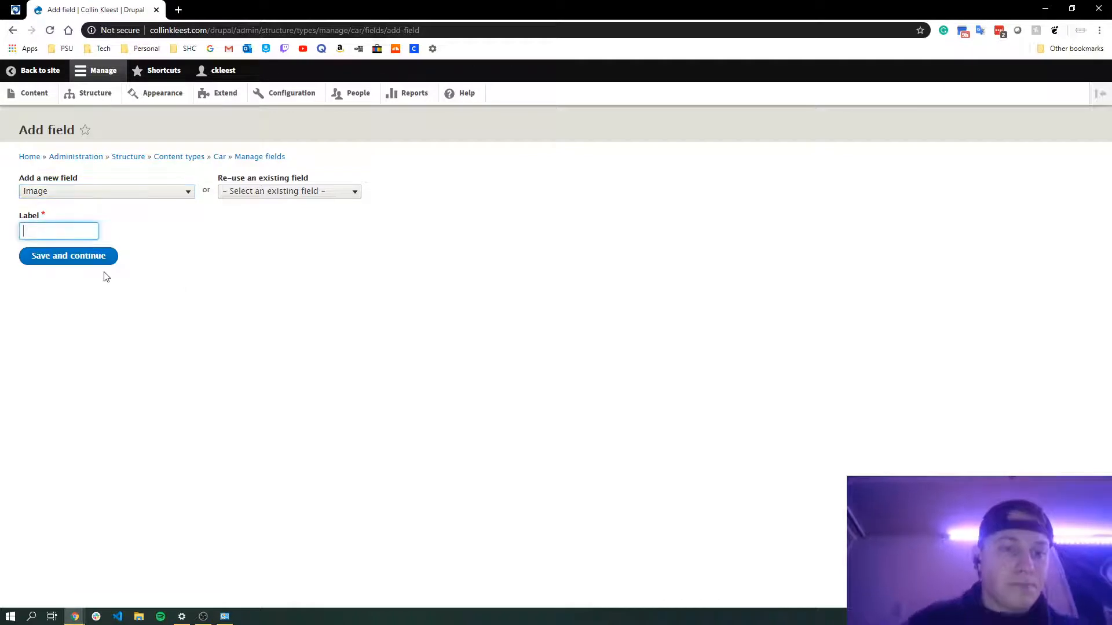
text(Picture)
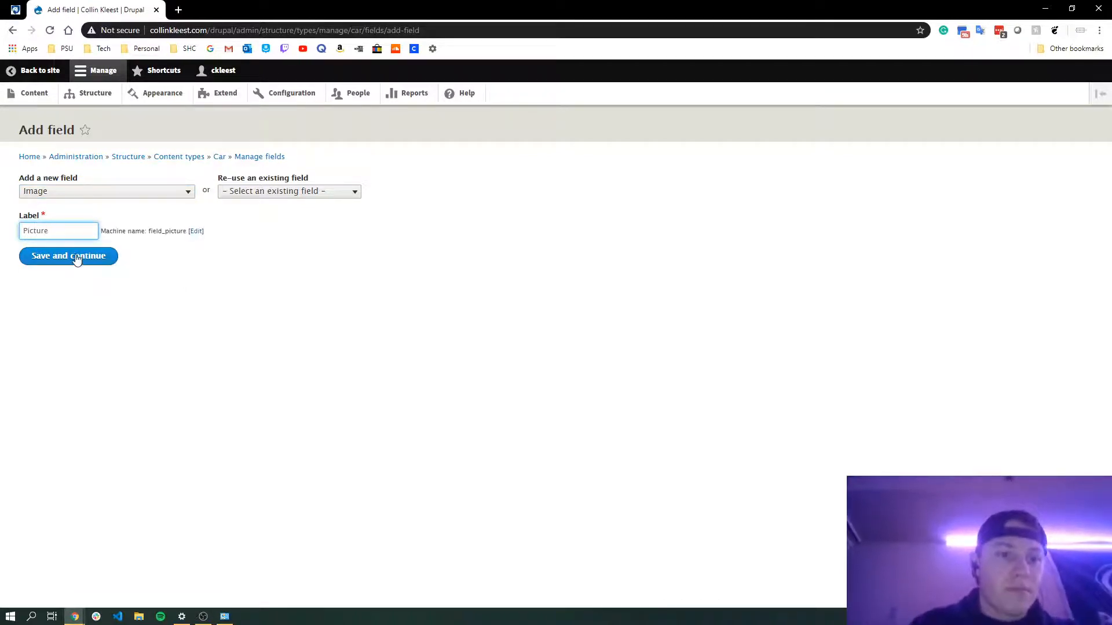
click(80, 257)
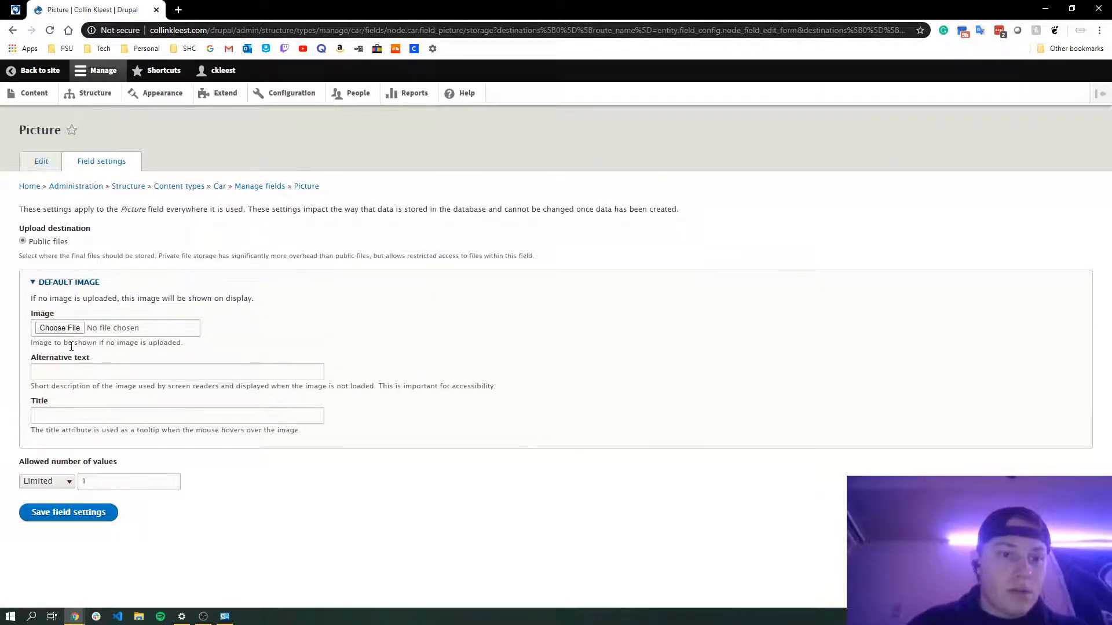
Save the Picture field's storage settings and then its field settings with the defaults
click(51, 510)
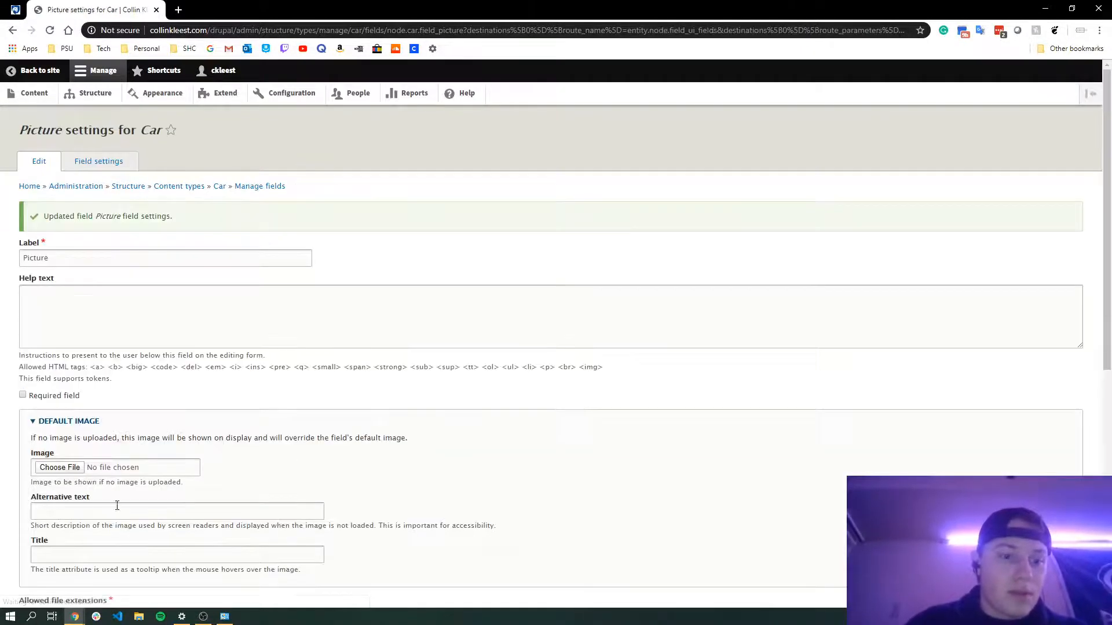
scroll(121, 404, down, 7)
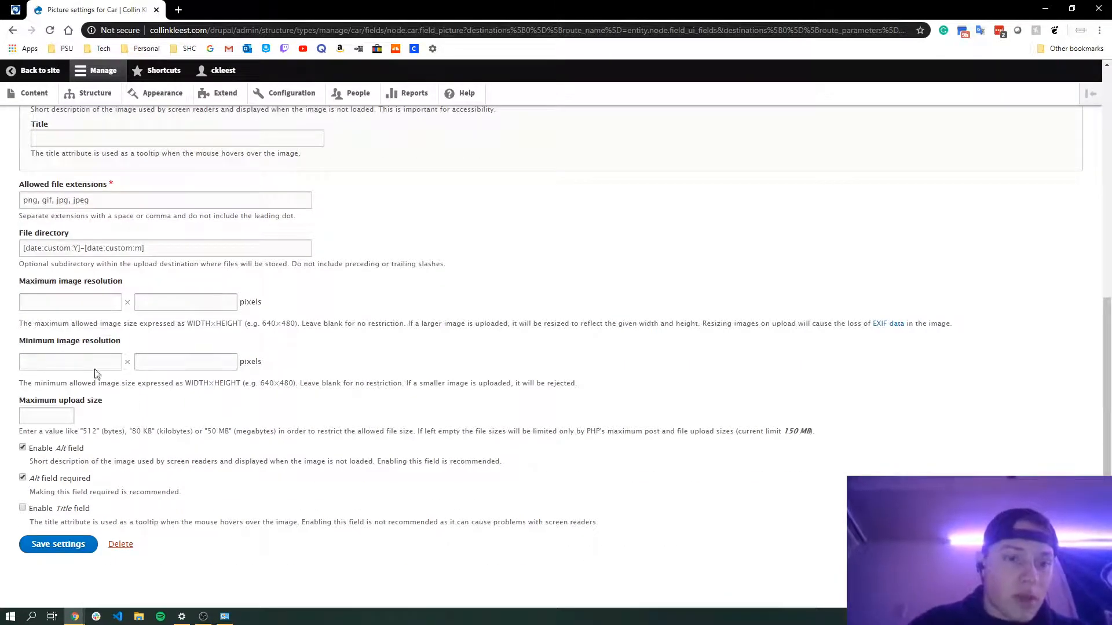
click(61, 545)
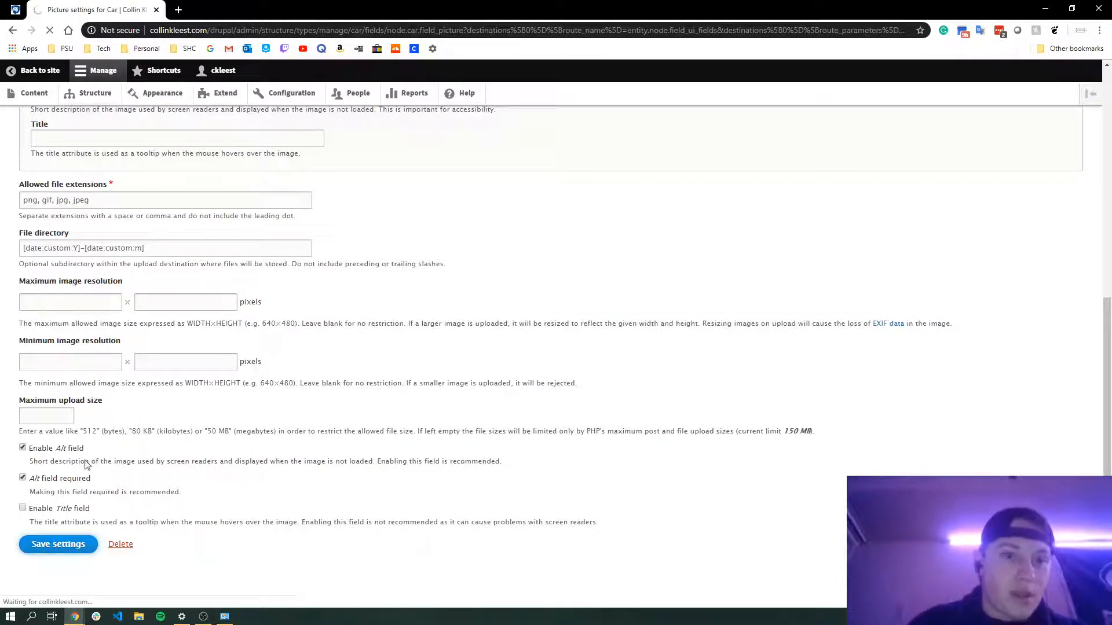
In a new browser tab, search Google for ford mustang images
key(ctrl+t)
text(imag)
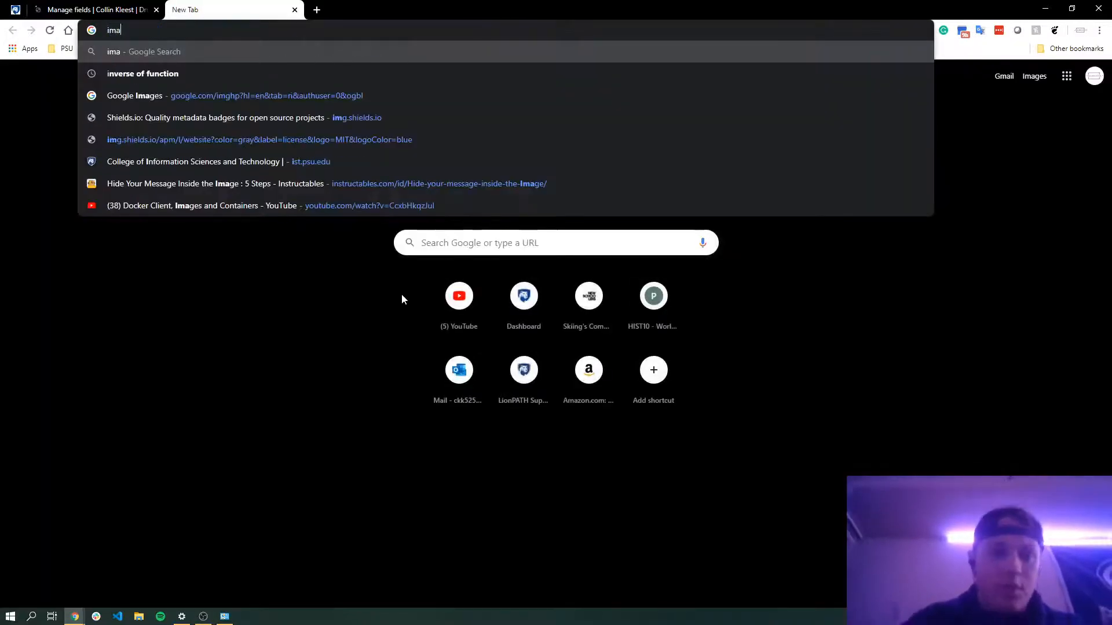
key(BackSpace)
key(BackSpace)
key(BackSpace)
key(BackSpace)
text(car i)
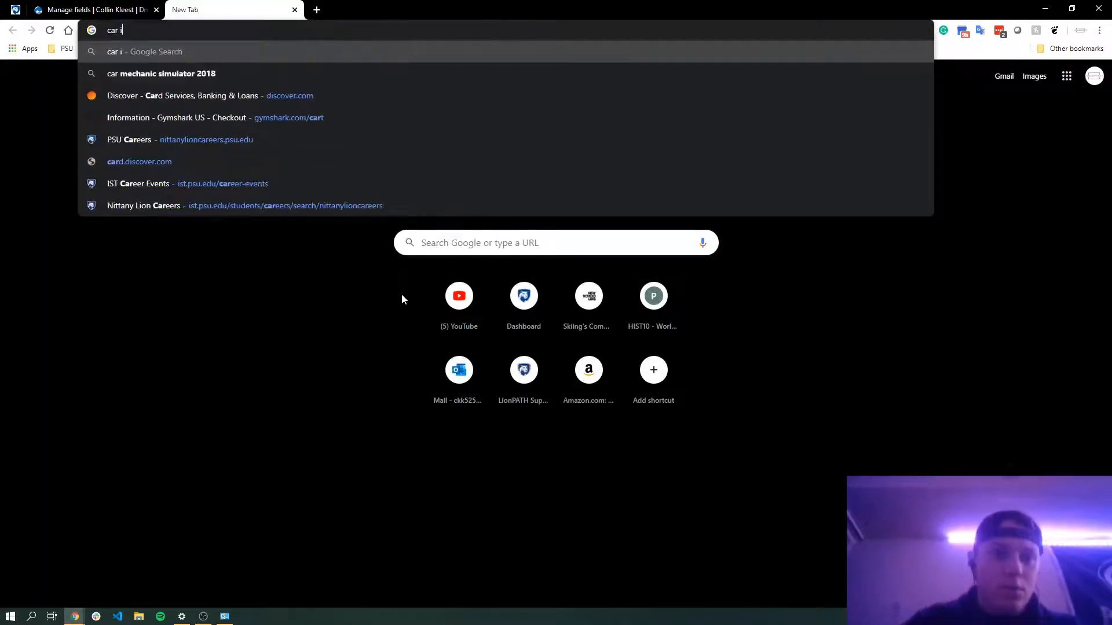
text(magees)
key(ctrl+Left)
key(ctrl+Left)
key(ctrl+Right)
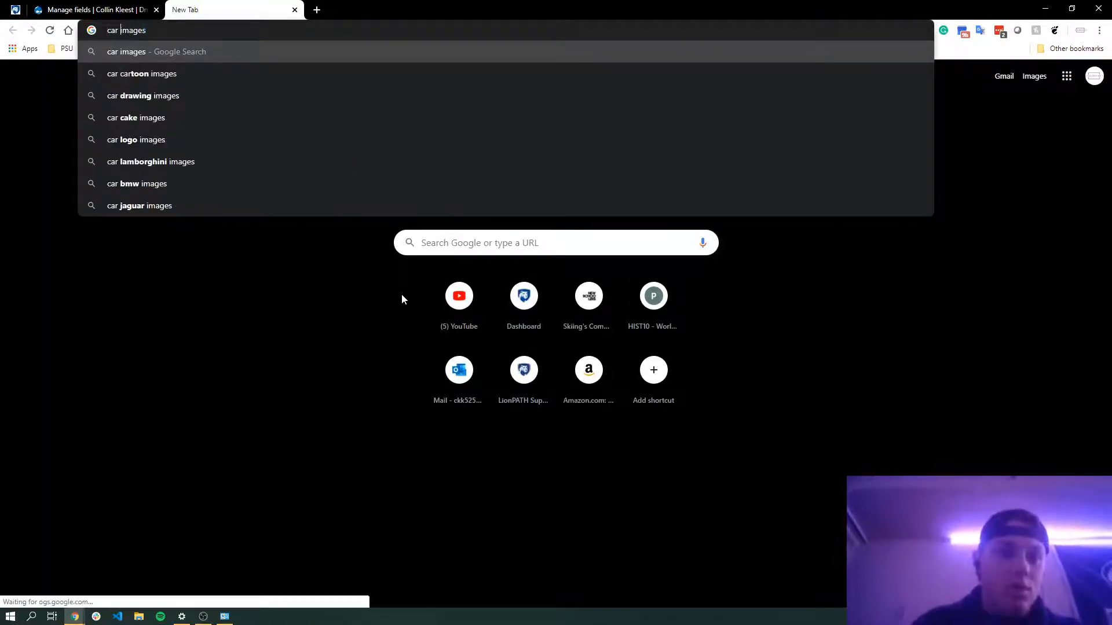
key(ctrl+shift+Left)
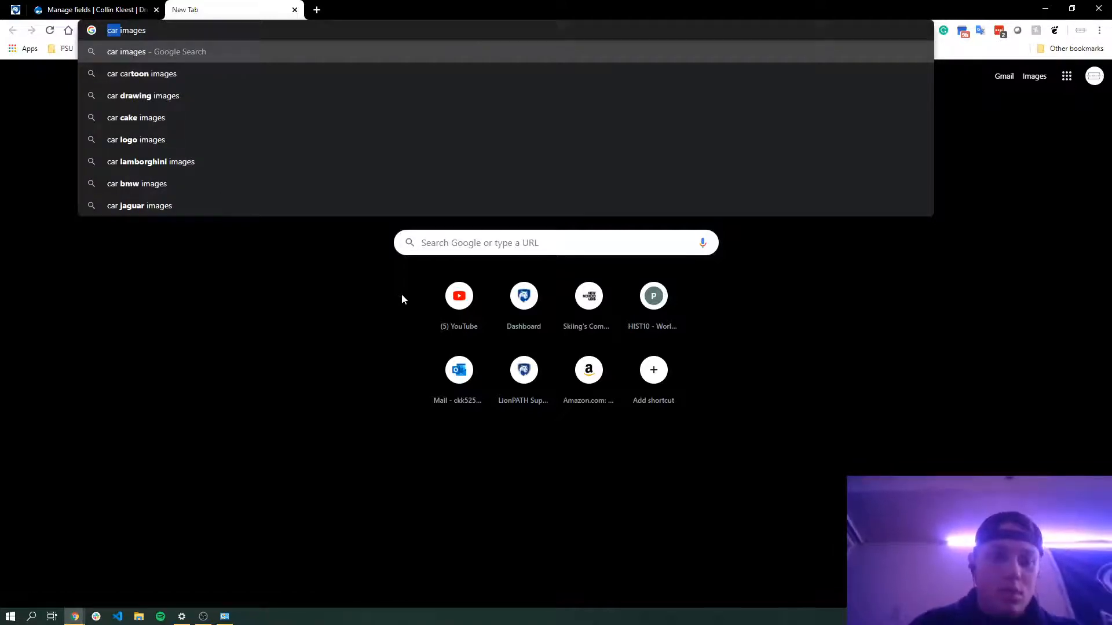
text(ford mustan)
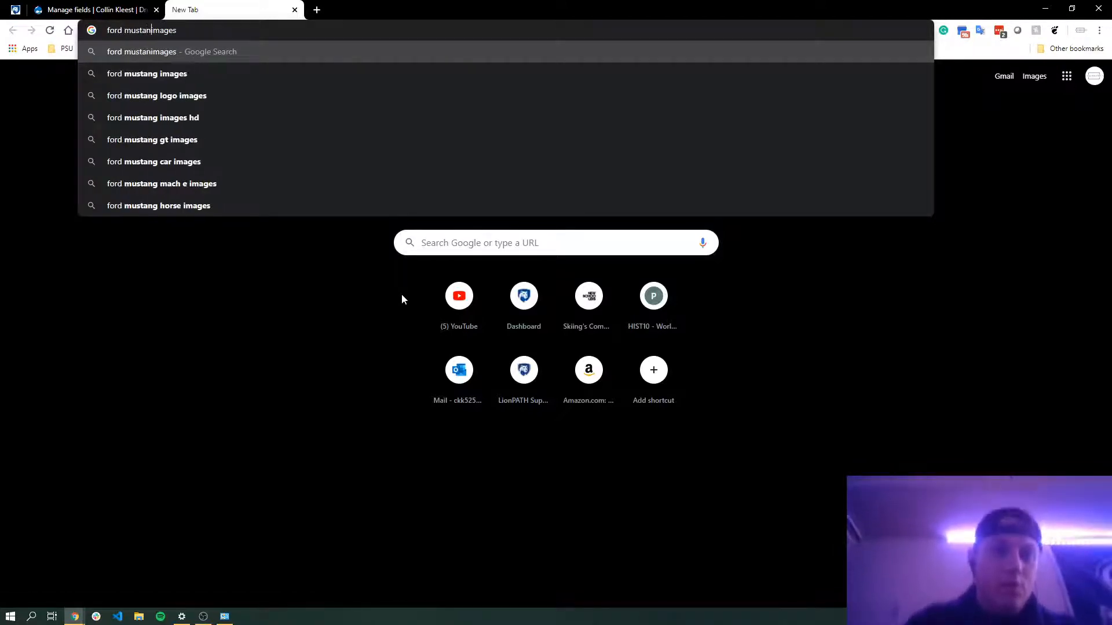
text(g)
key(Return)
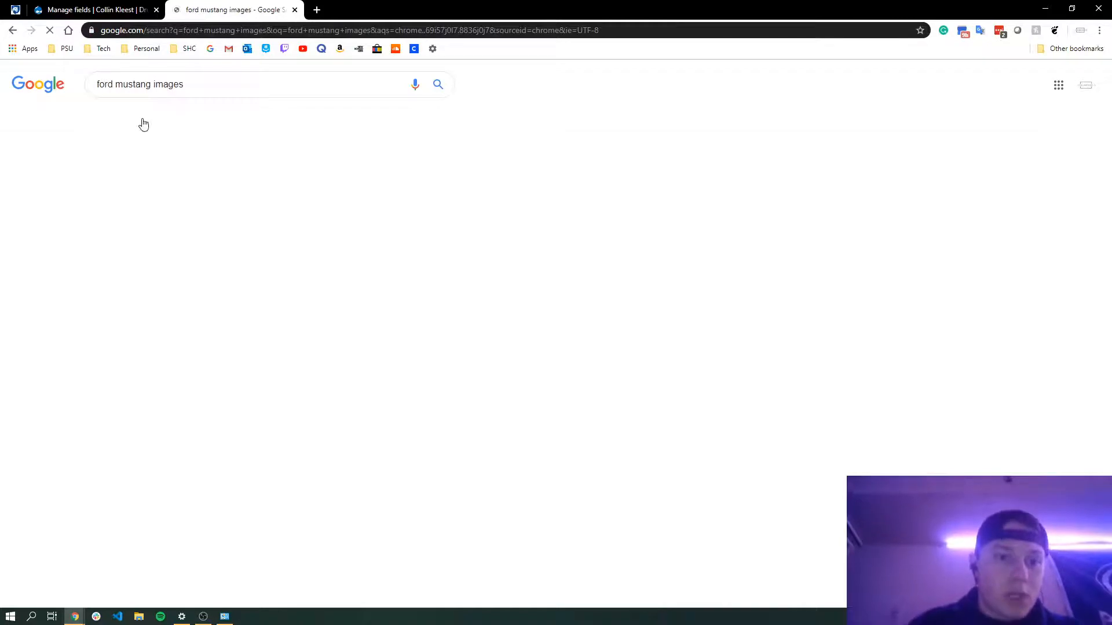
Open the lime-green Ford Mustang R-Spec image result and save it as ford-mustang-r-spec.jpg in Downloads
click(150, 118)
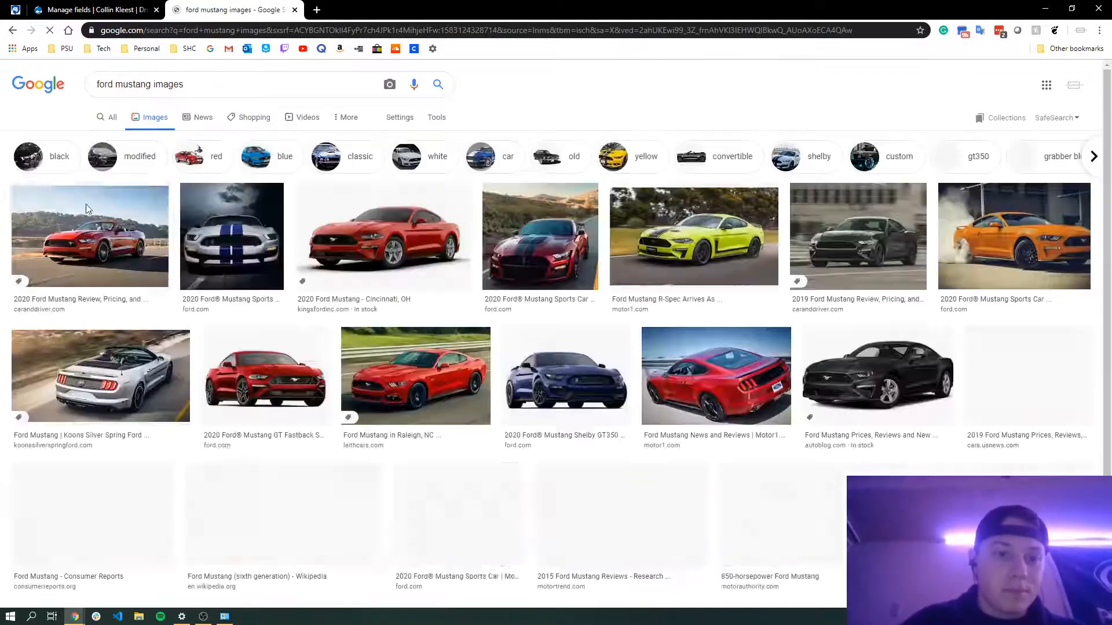
click(692, 217)
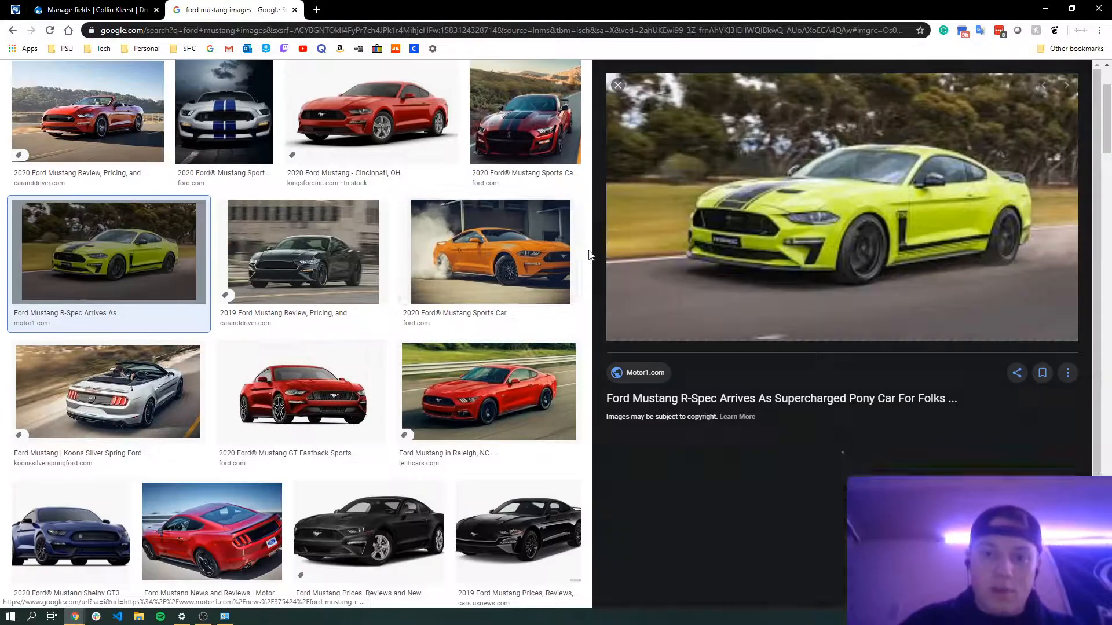
right_click(655, 233)
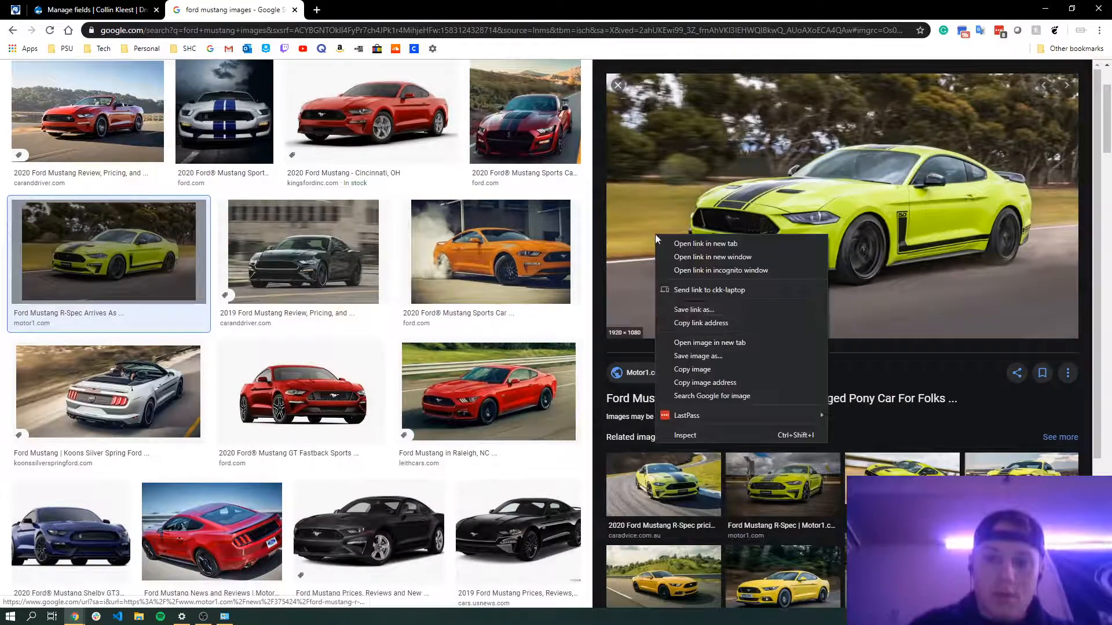
click(695, 357)
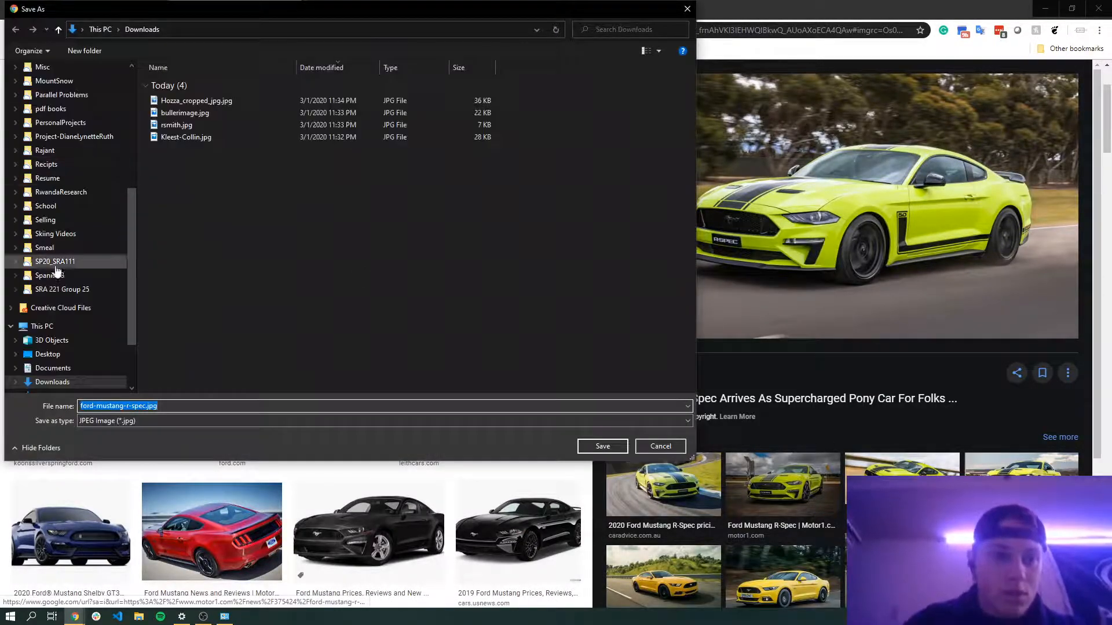
click(602, 446)
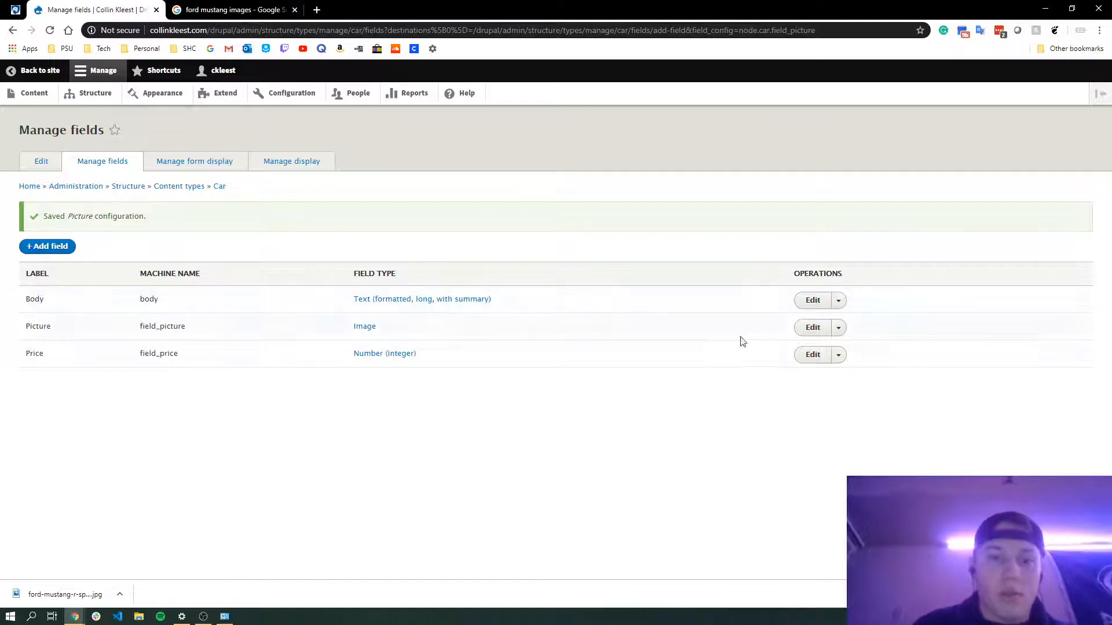
double_click(44, 325)
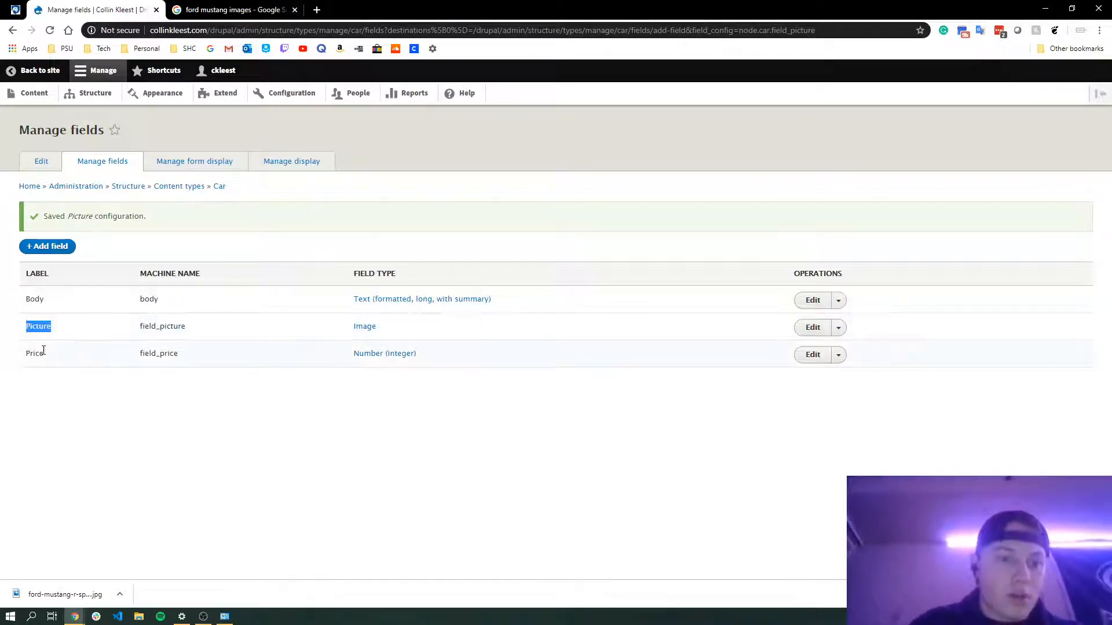
click(44, 351)
Add a Text (formatted) field labelled Name to the Car content type and save its field settings
click(51, 247)
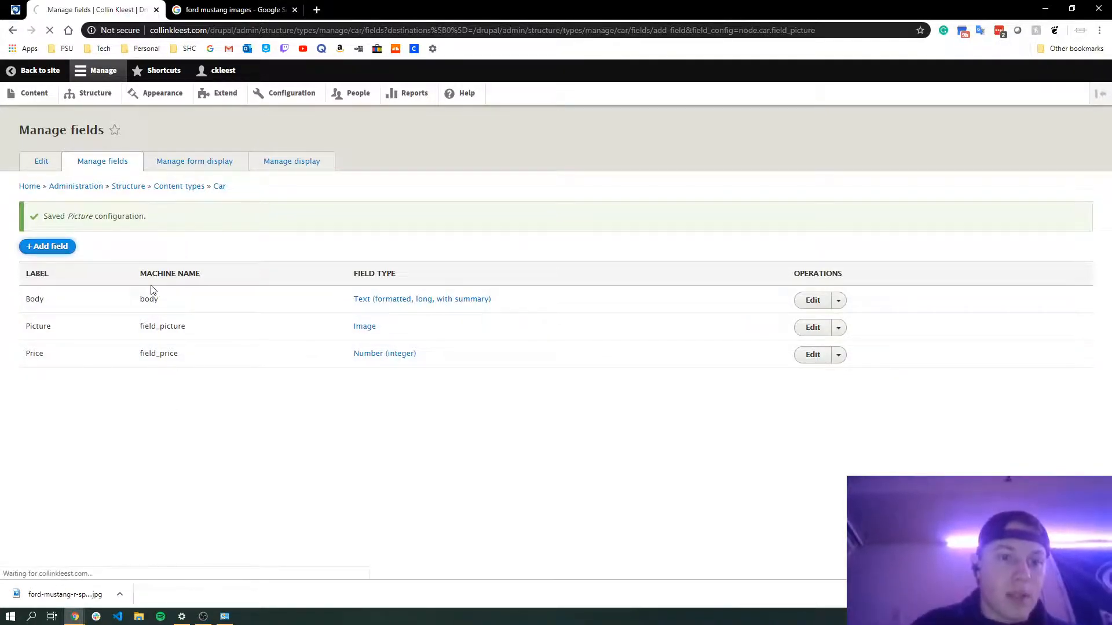
click(100, 198)
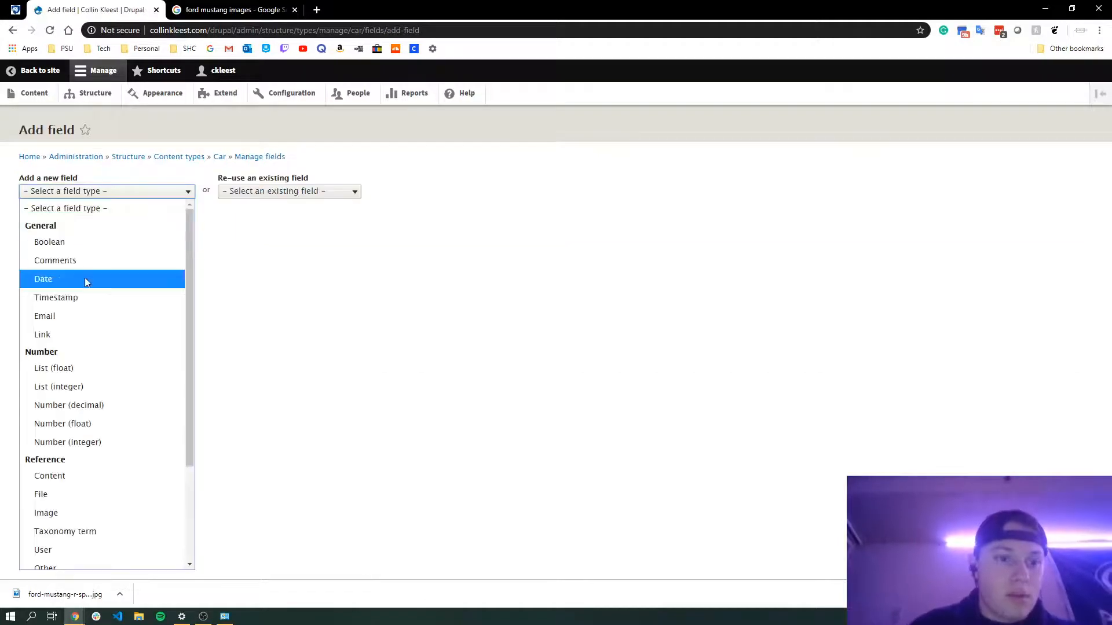
scroll(97, 375, down, 5)
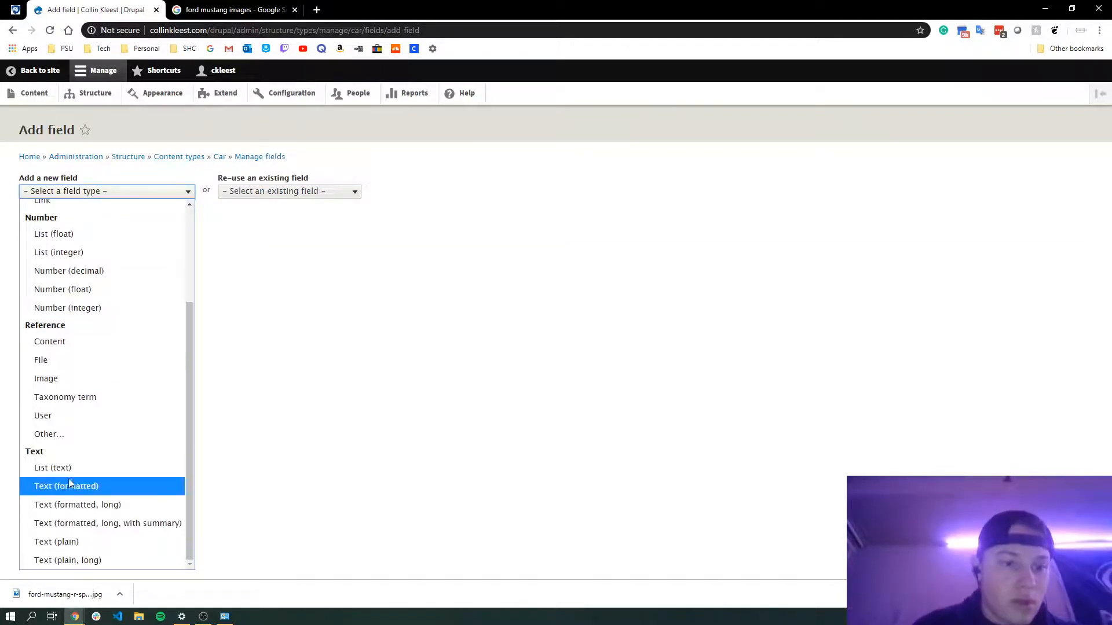
click(67, 487)
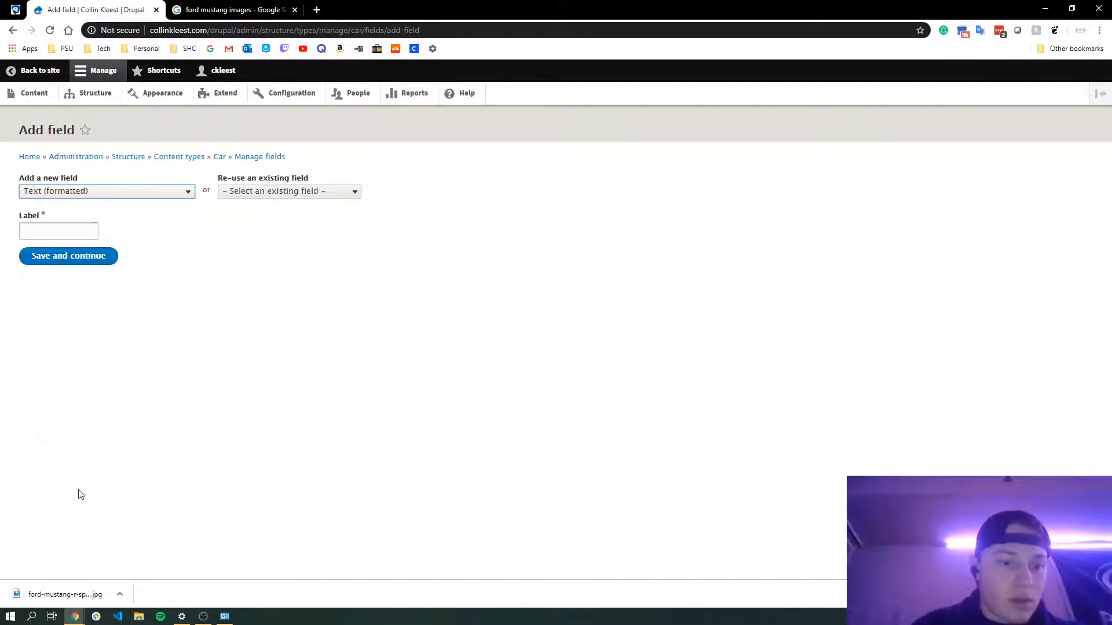
click(49, 235)
text(Name)
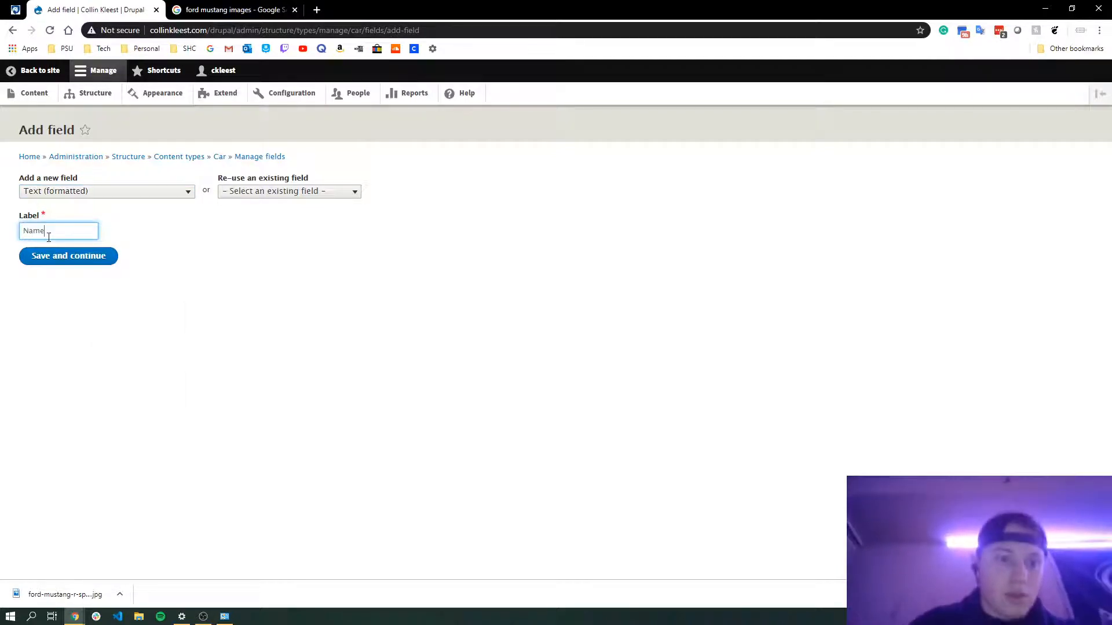
key(Return)
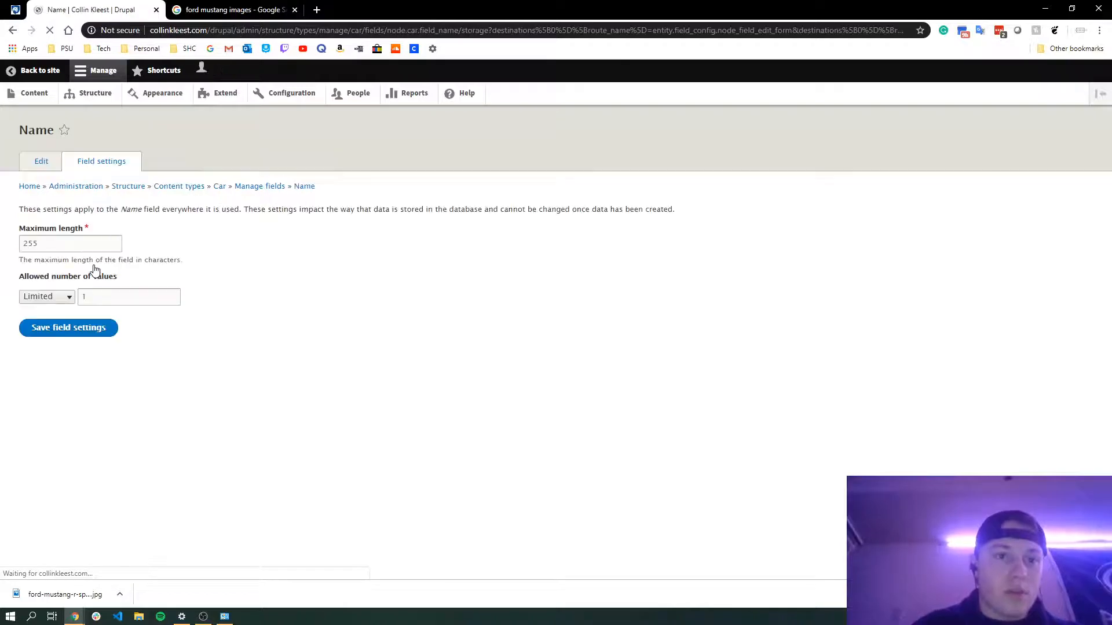
click(81, 330)
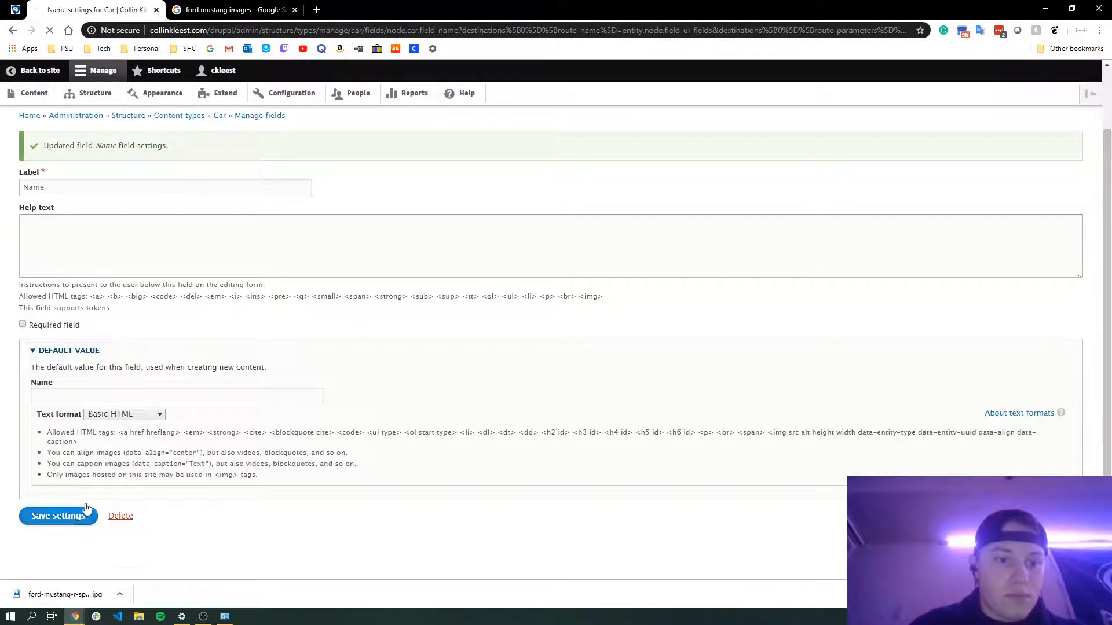
Save the Name field's settings and open the form for adding new Car content
click(58, 515)
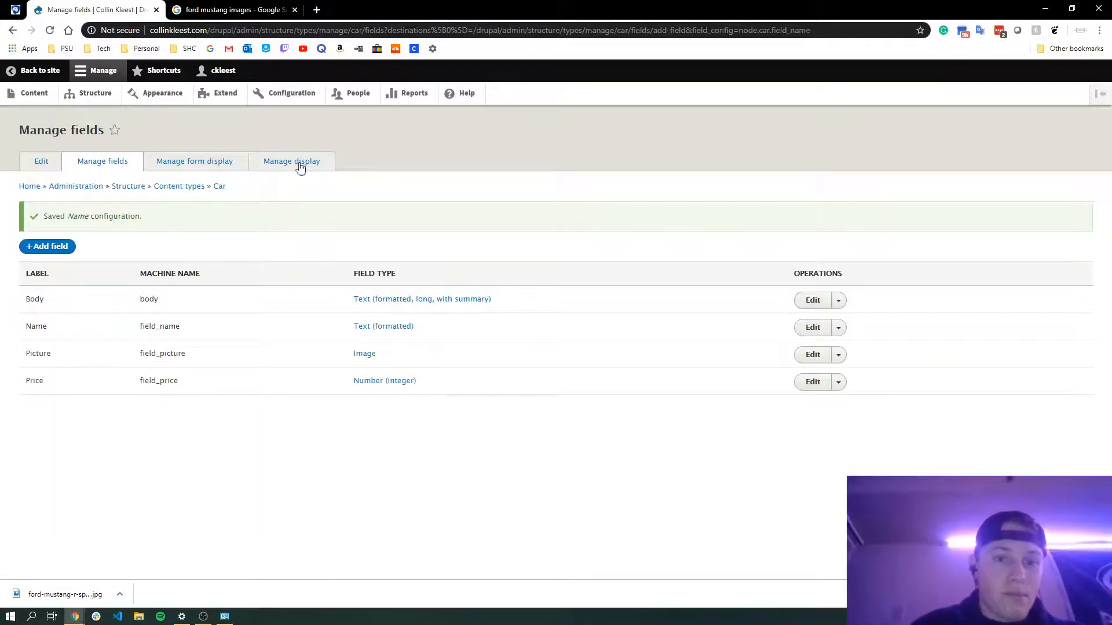
click(35, 94)
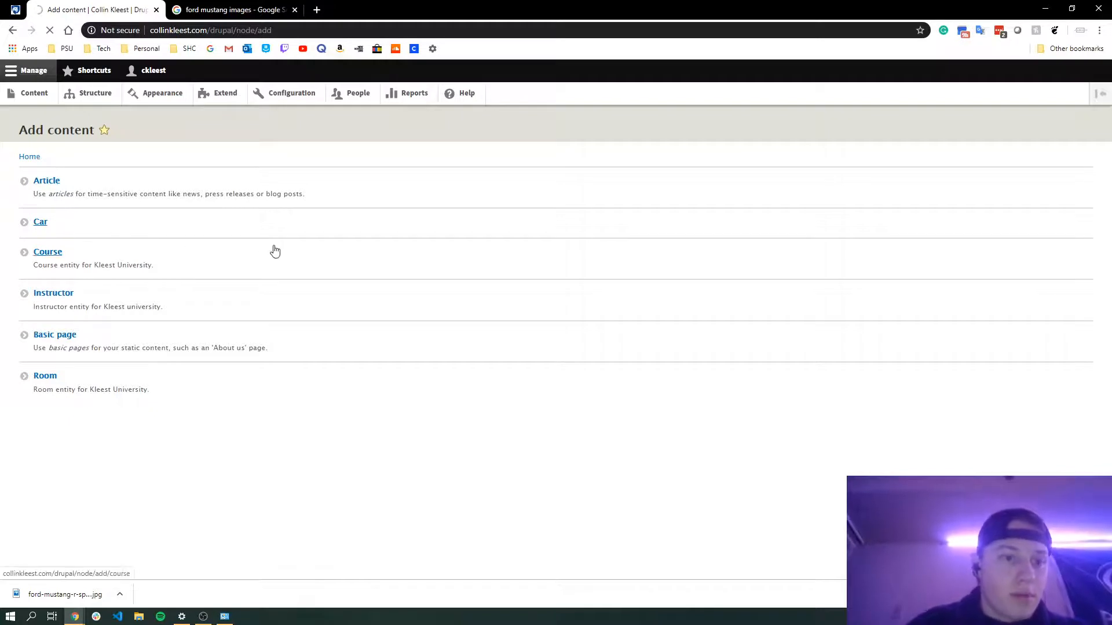
click(130, 225)
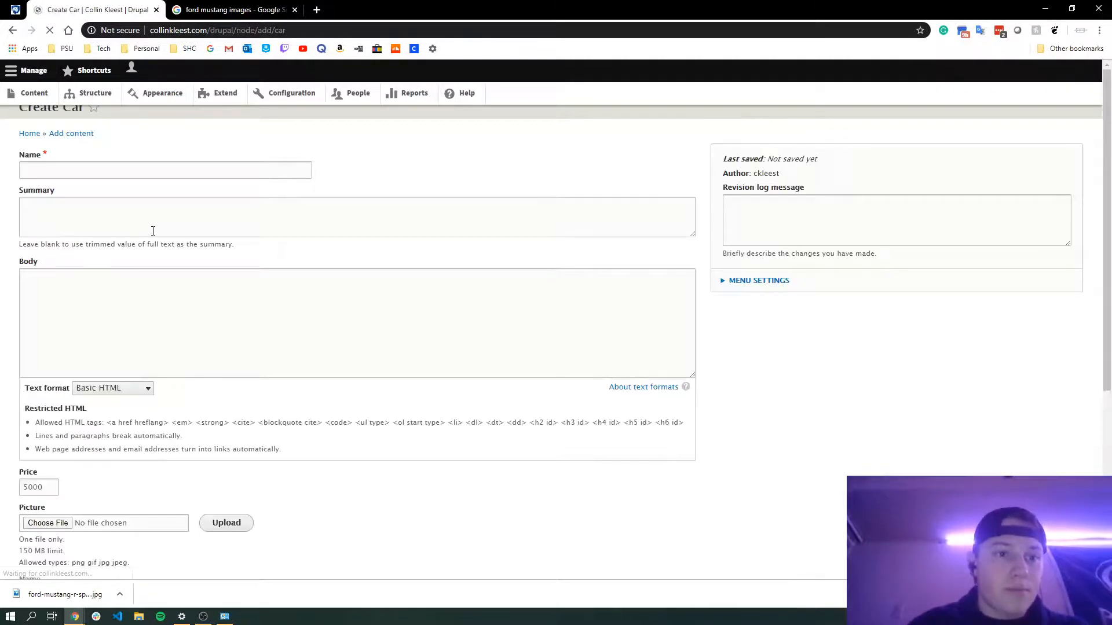
Enter Ford Mustang as the car's title
click(82, 174)
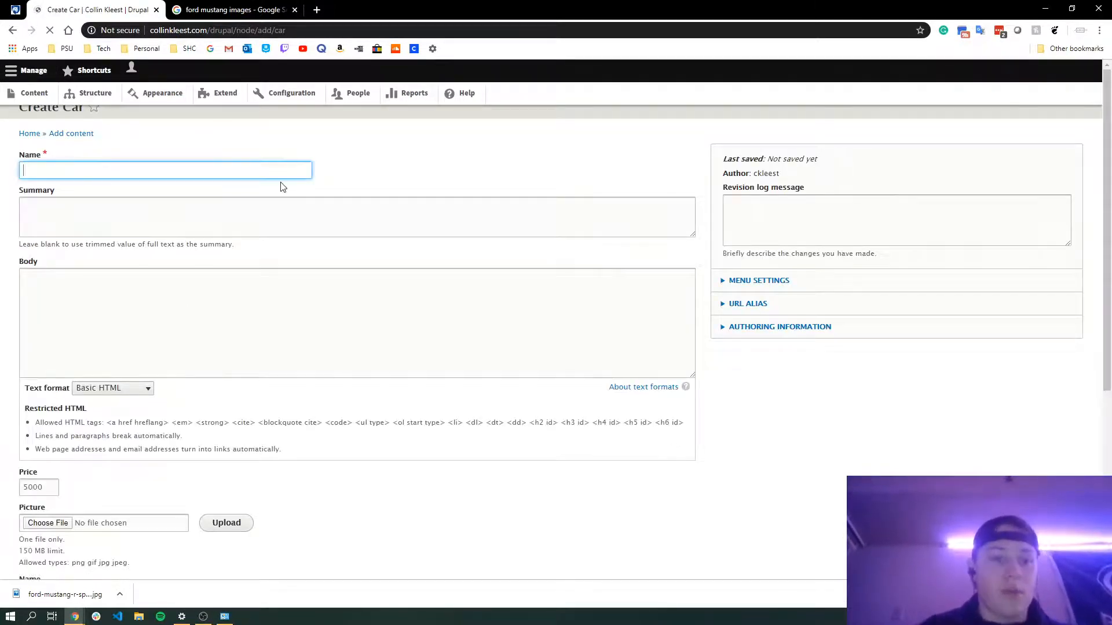
text(Mustan)
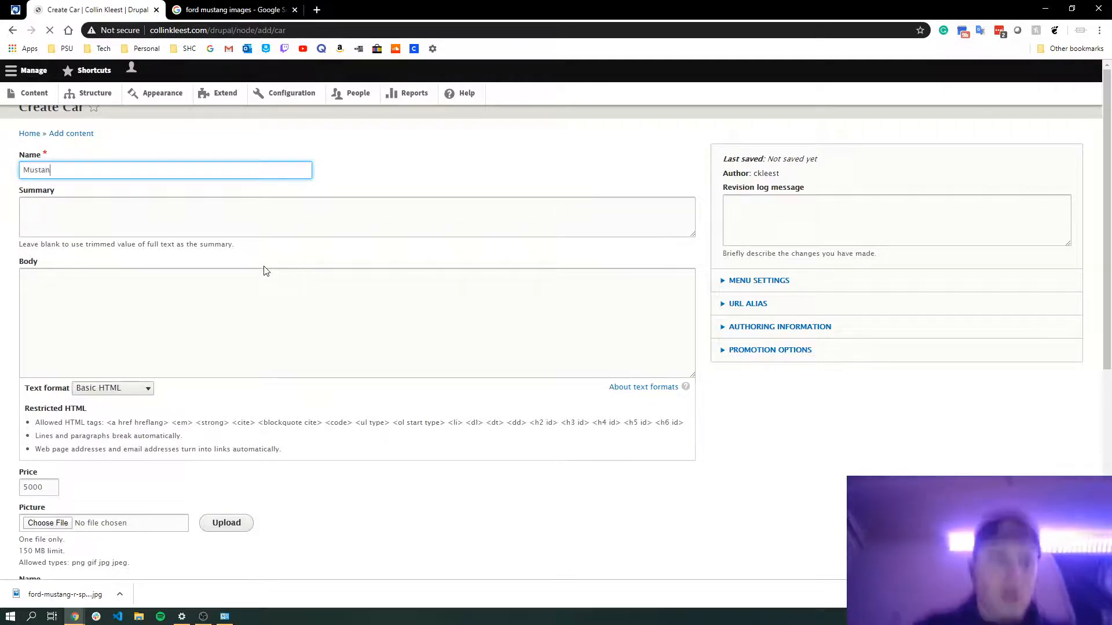
text(g)
text(Ford)
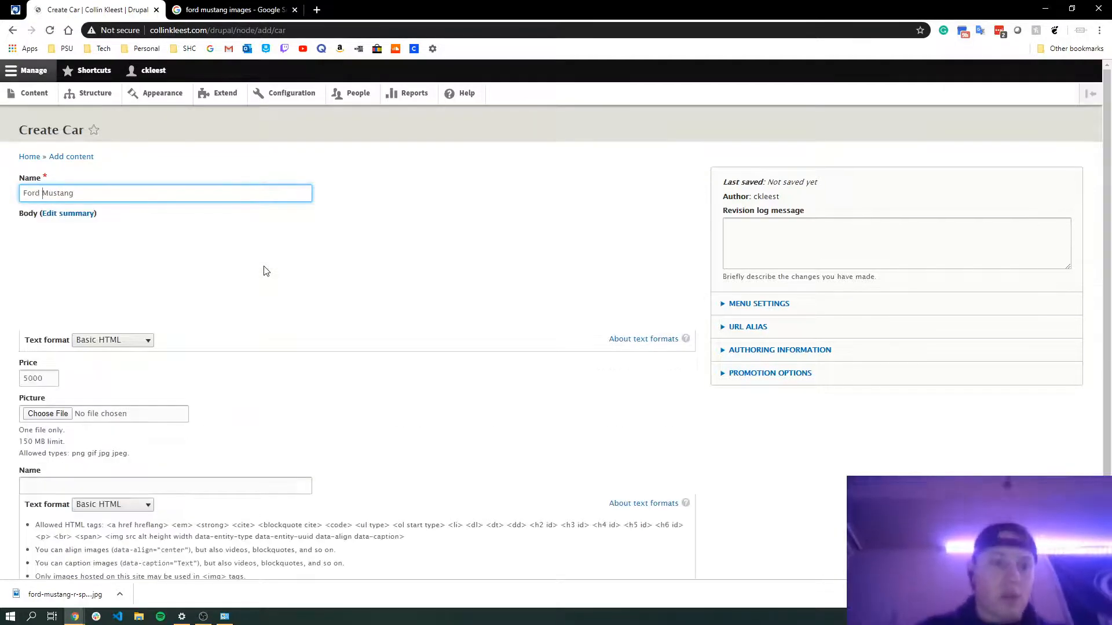
Write the body text Fast car, v8 and 3.5 litter on separate lines
scroll(158, 308, down, 1)
click(132, 270)
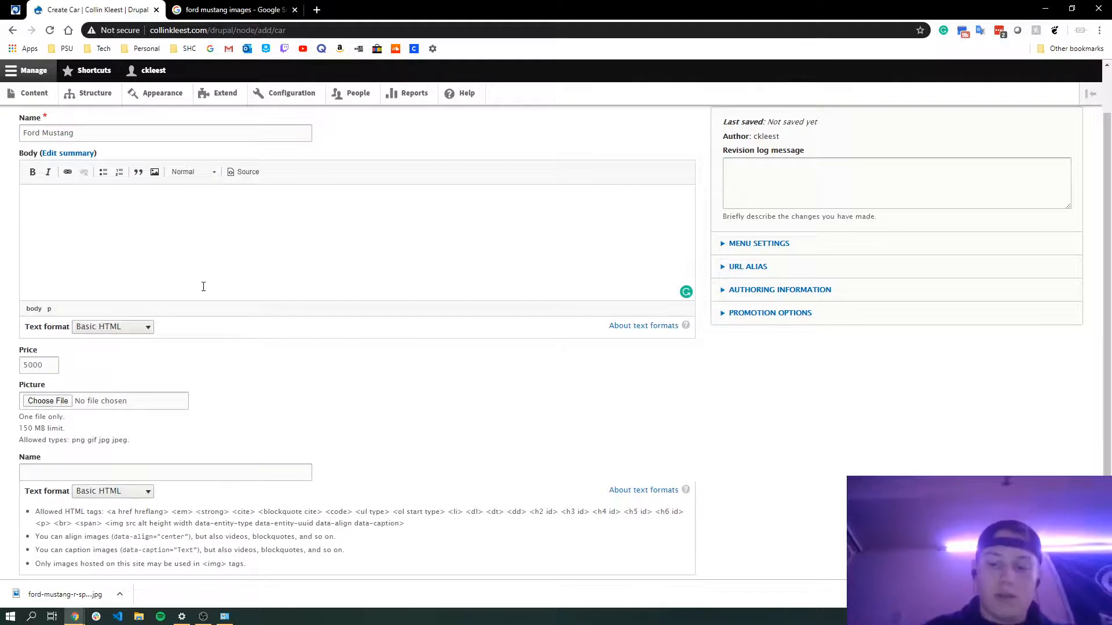
text(Fast car)
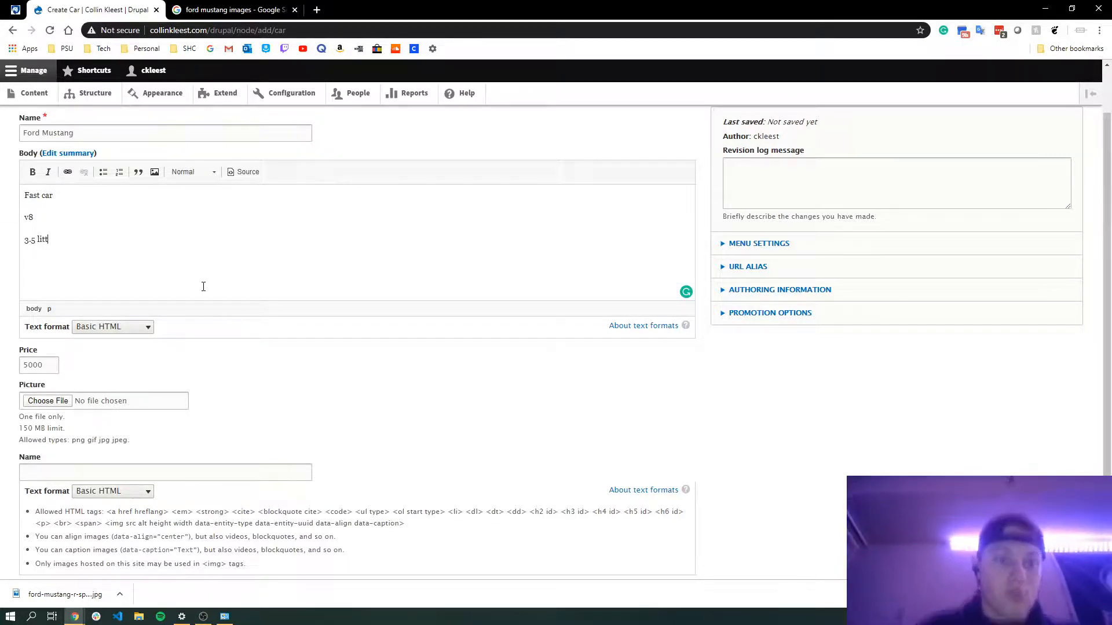
text(er)
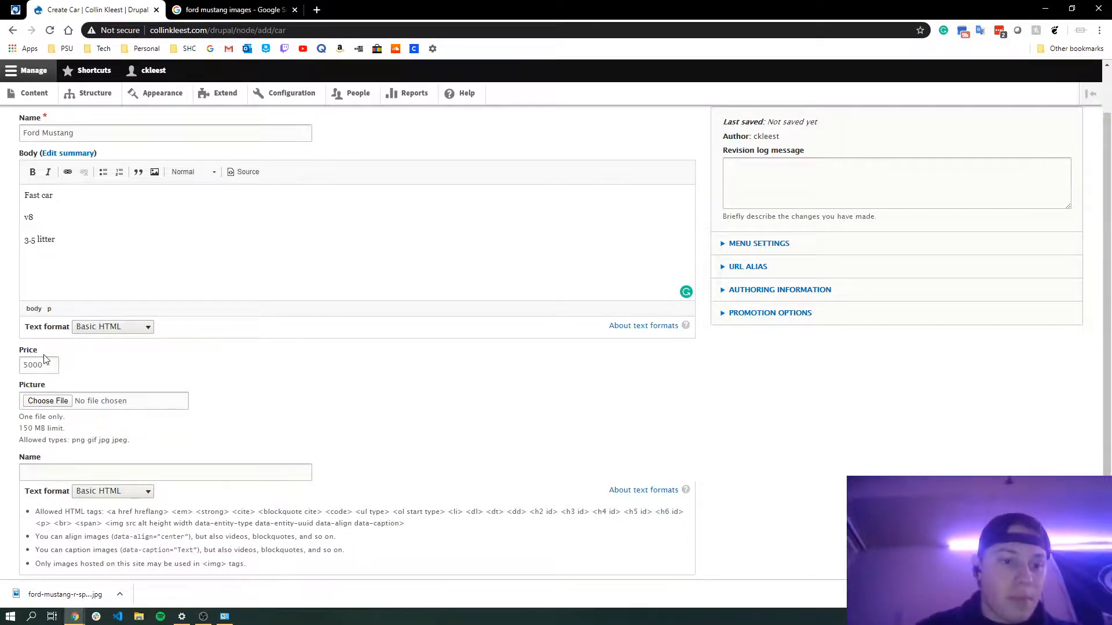
Set the car's Price to 35000
drag(13, 359, 8, 355)
text(35000)
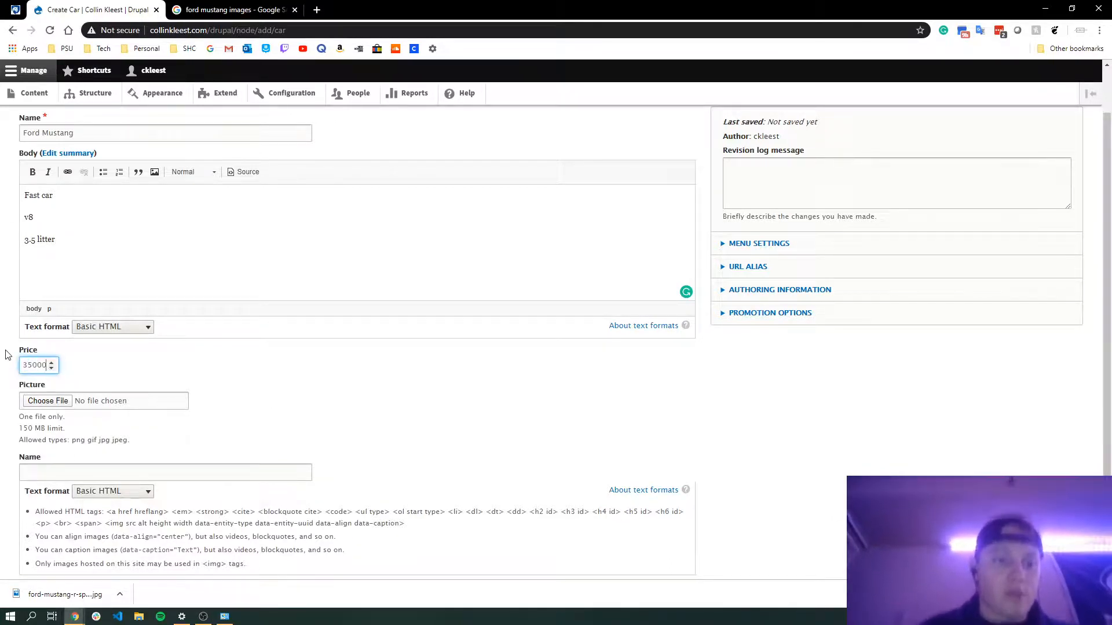
click(330, 381)
Upload ford-mustang-r-spec.jpg from Downloads as the car's Picture
click(41, 401)
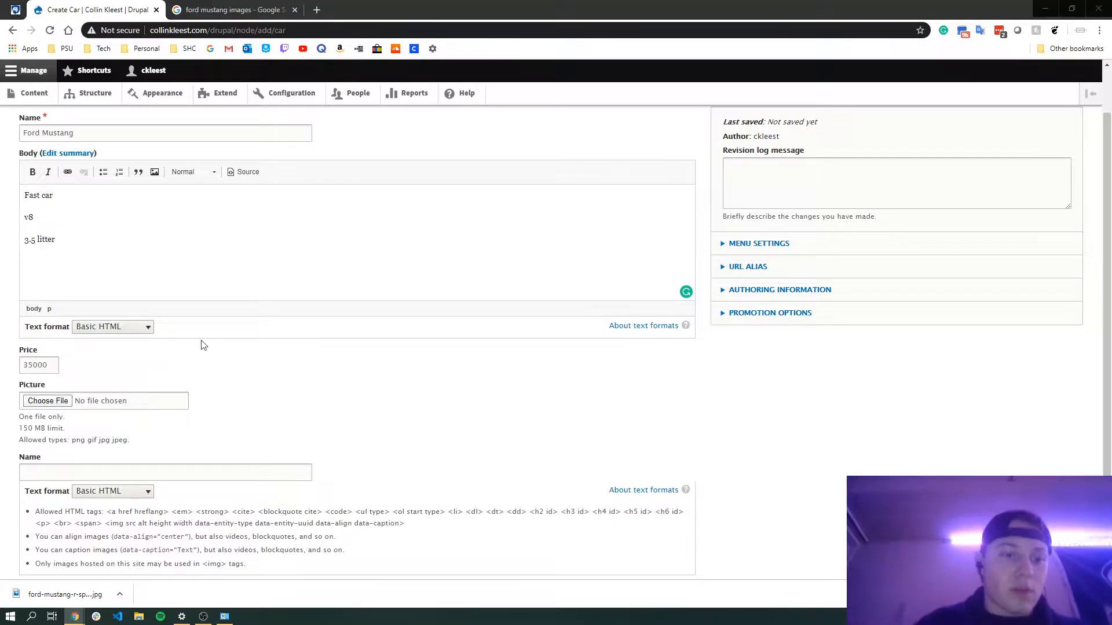
scroll(114, 232, down, 1)
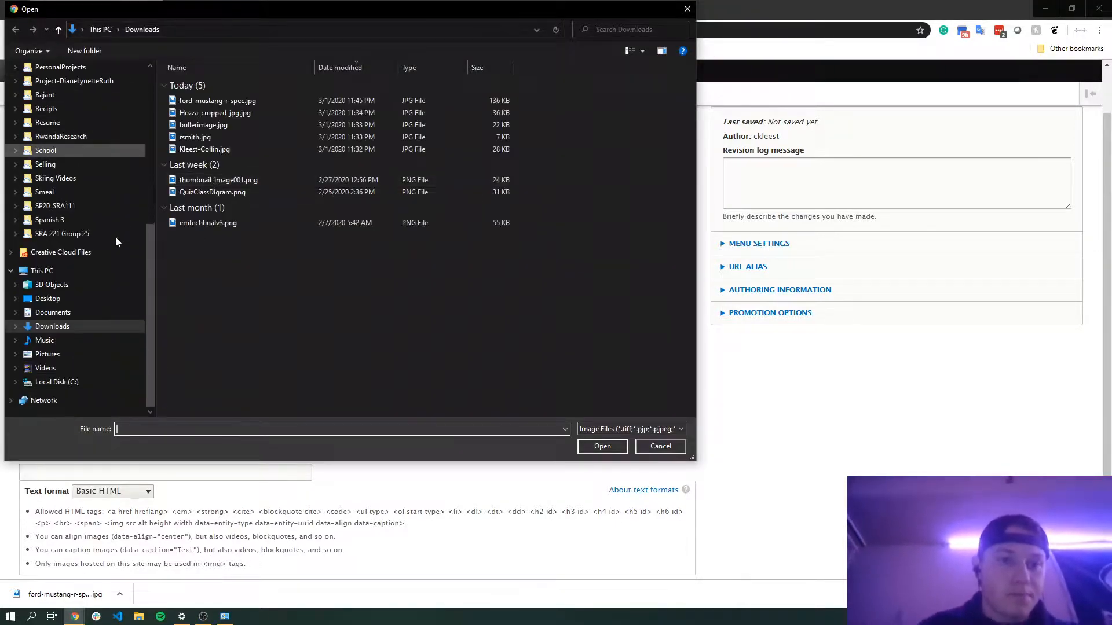
double_click(232, 100)
scroll(311, 420, down, 2)
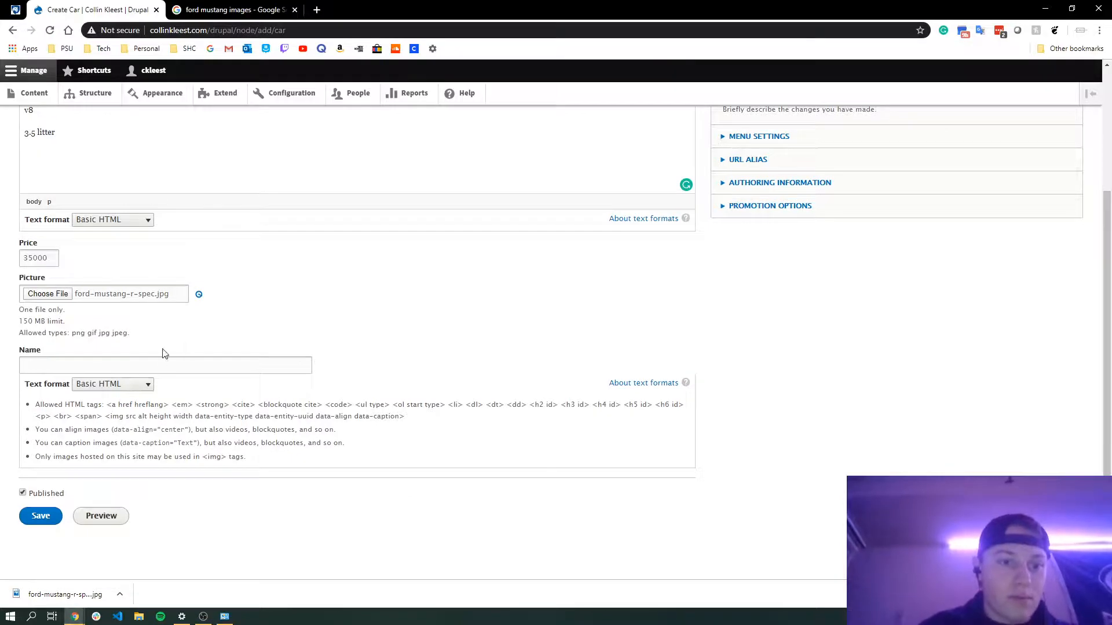
scroll(68, 467, down, 2)
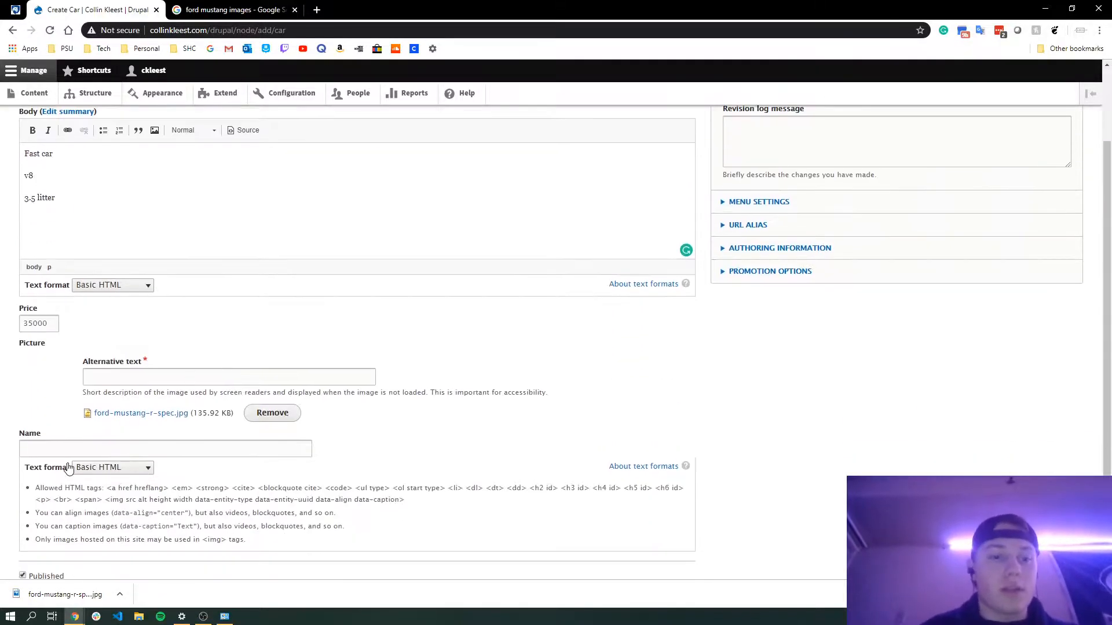
Enter mustang as the picture's alternative text
click(144, 382)
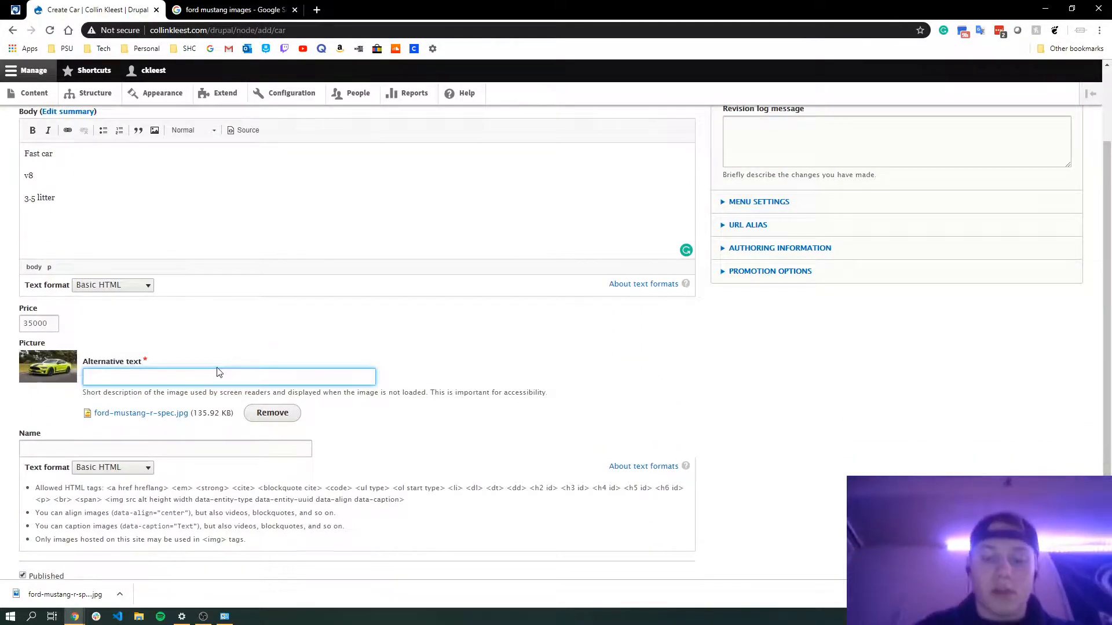
text(mustang)
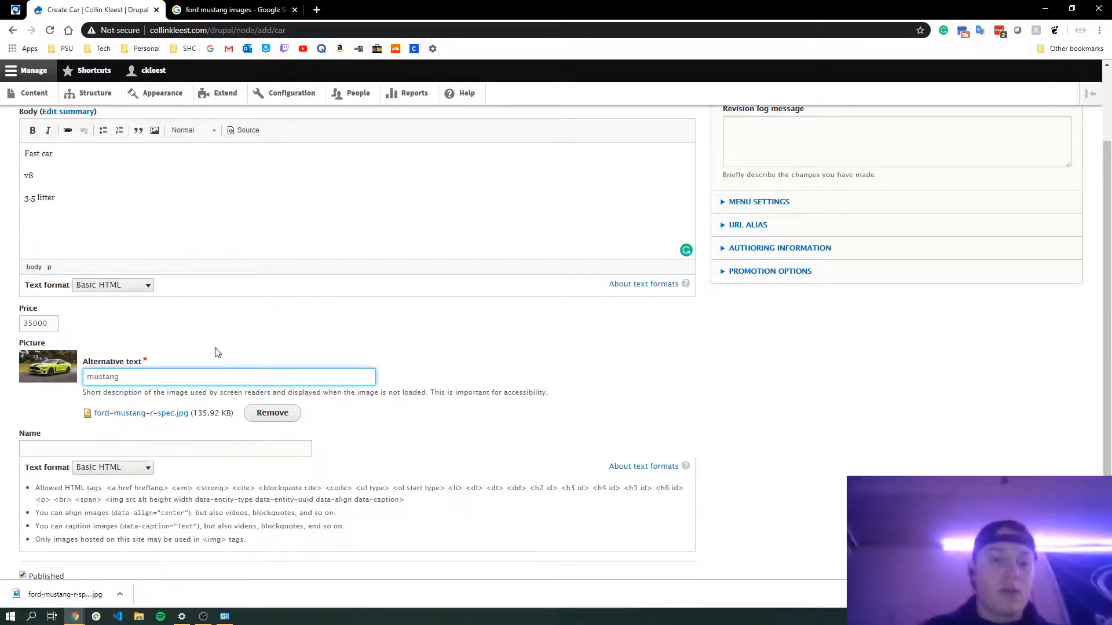
scroll(147, 340, down, 1)
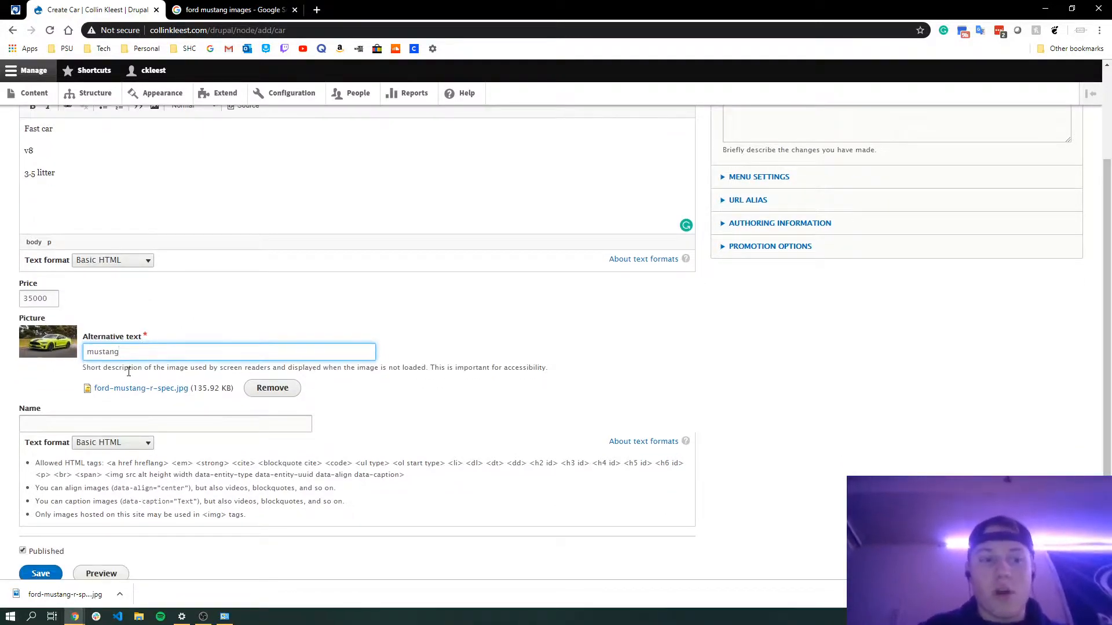
drag(125, 371, 102, 355)
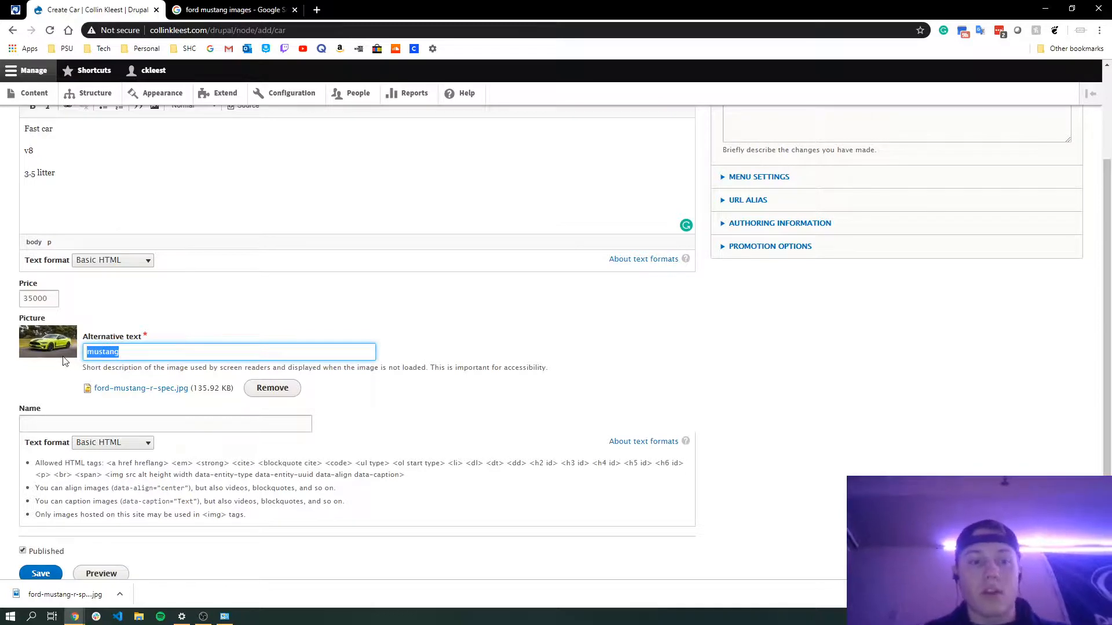
click(34, 365)
Review the filled-in form and save the new Ford Mustang car content
scroll(26, 426, down, 1)
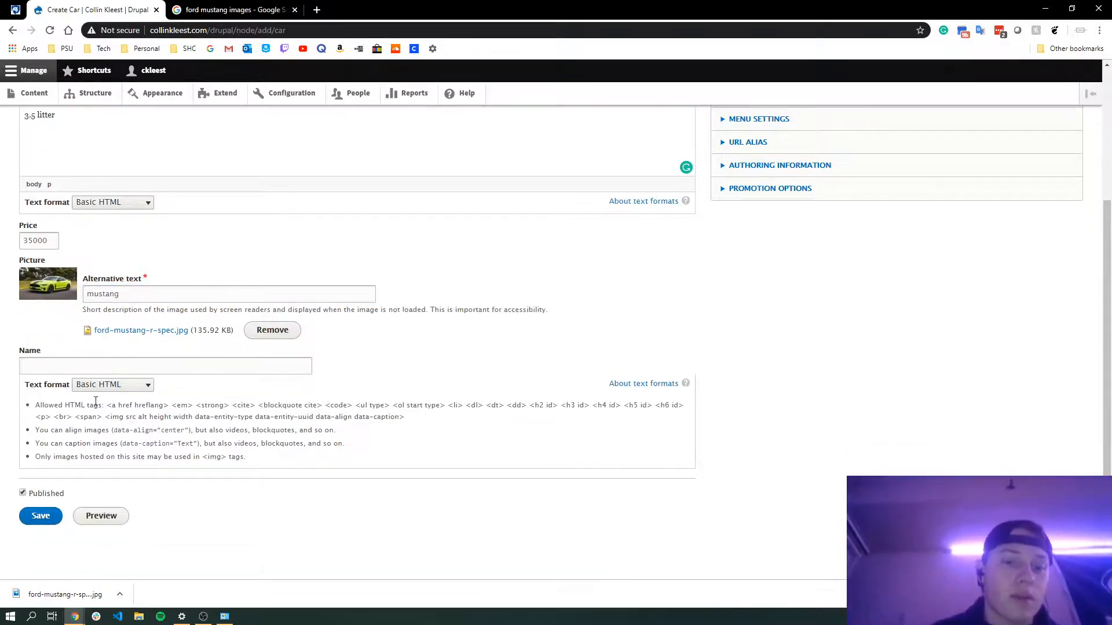
scroll(96, 401, up, 1)
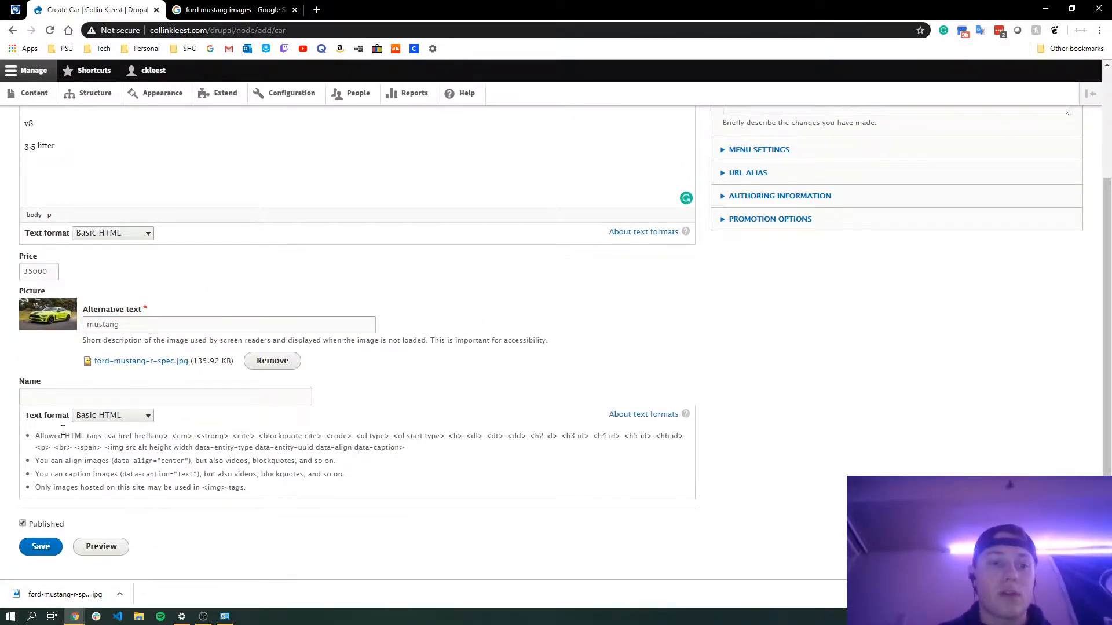
scroll(54, 398, up, 5)
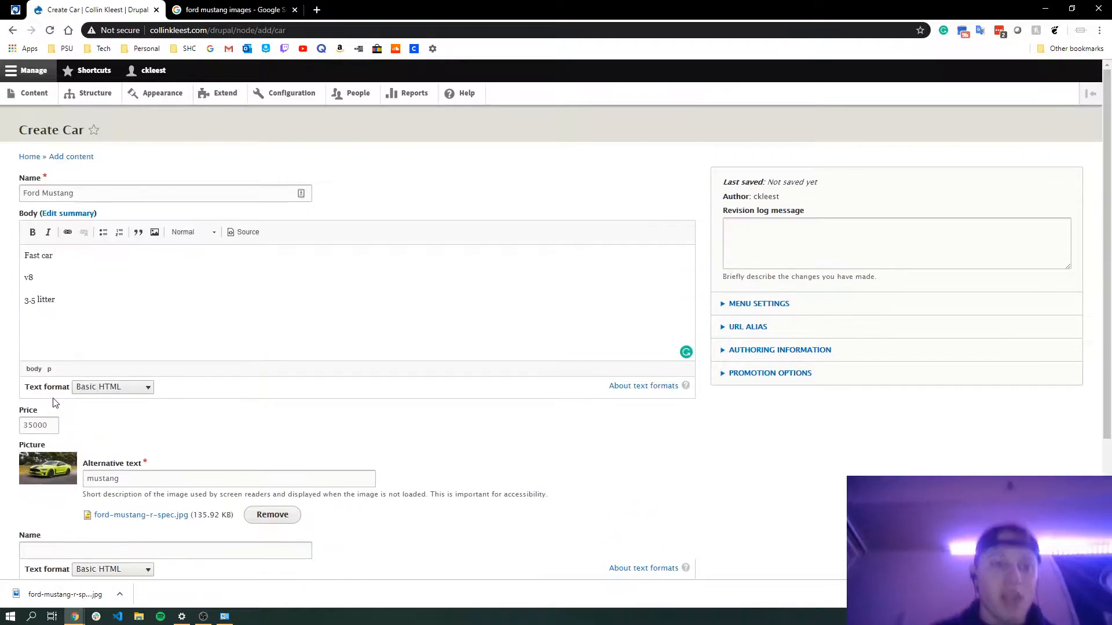
drag(99, 192, 3, 213)
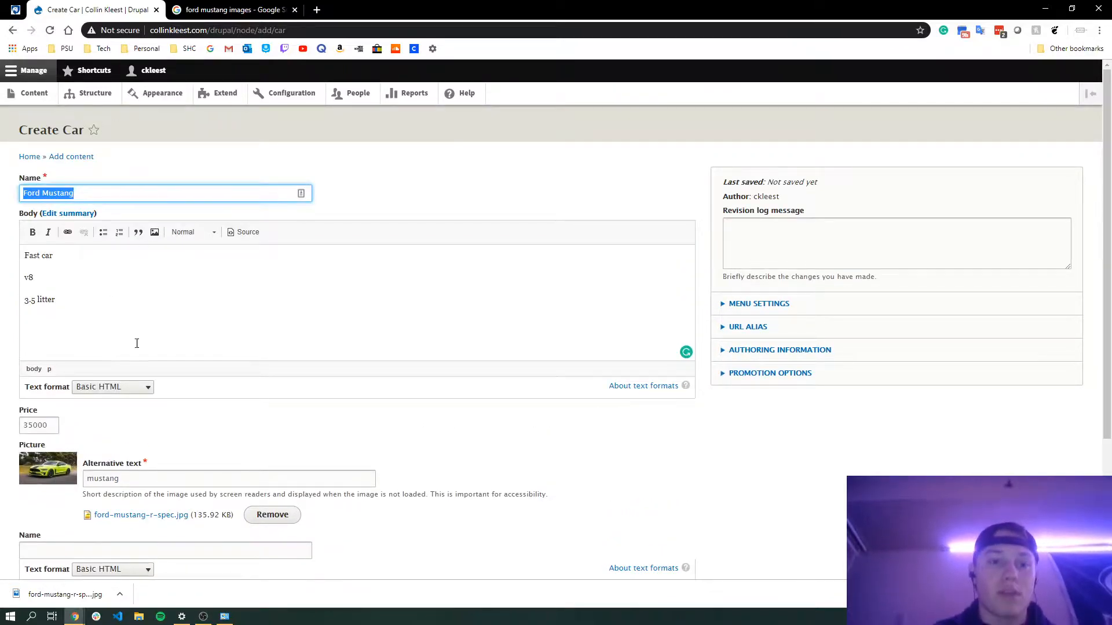
scroll(137, 353, down, 3)
click(39, 517)
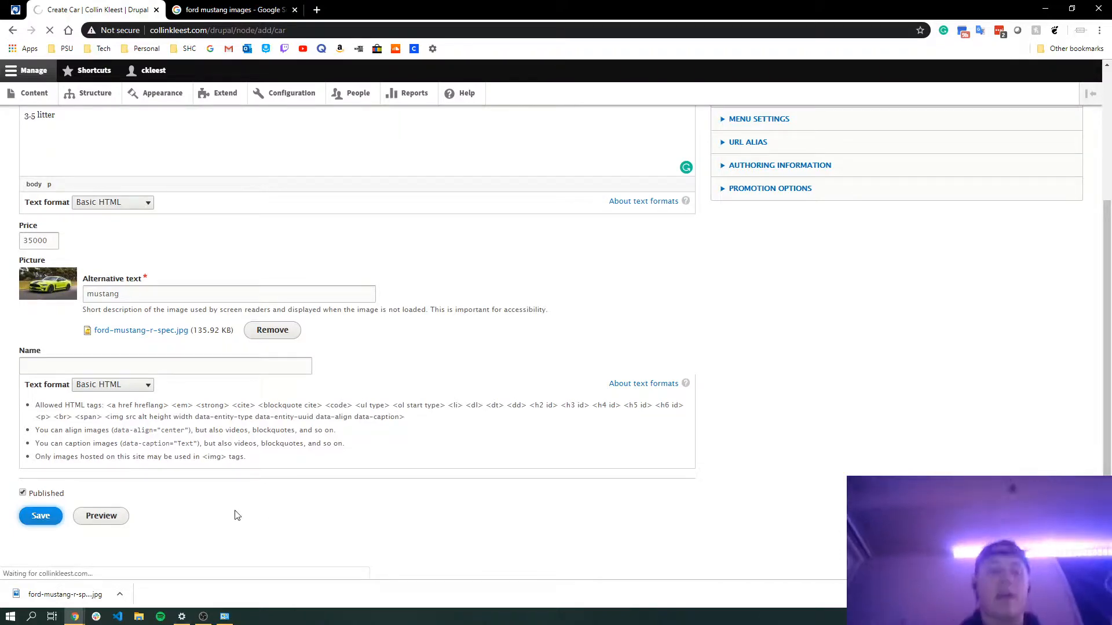
scroll(235, 515, down, 6)
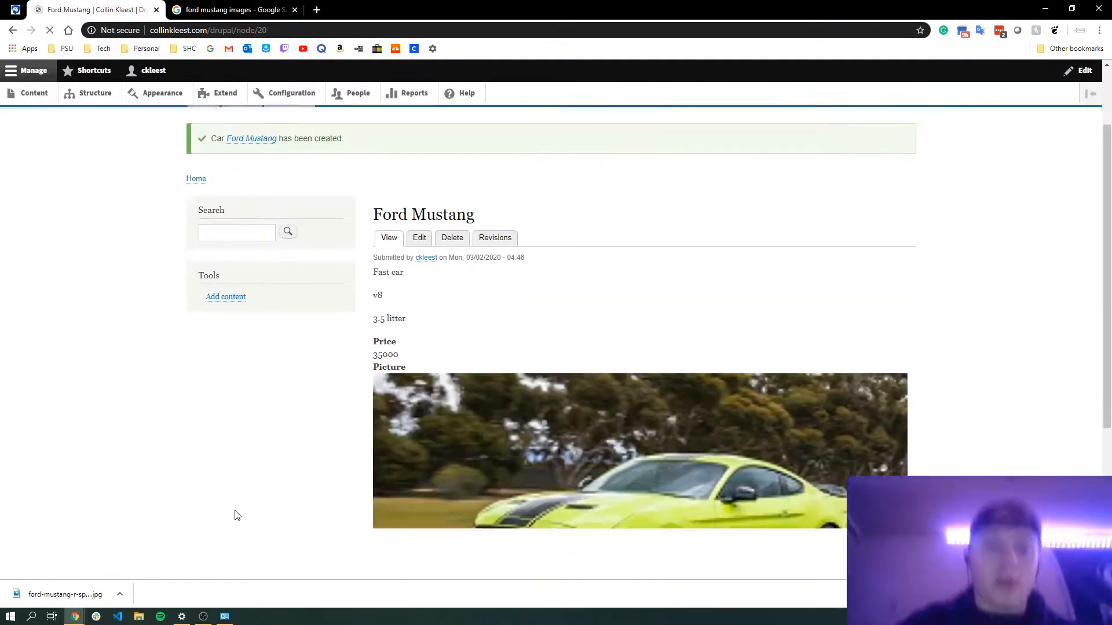
Examine the created Ford Mustang page's body, price and picture
scroll(235, 516, up, 3)
scroll(234, 515, down, 1)
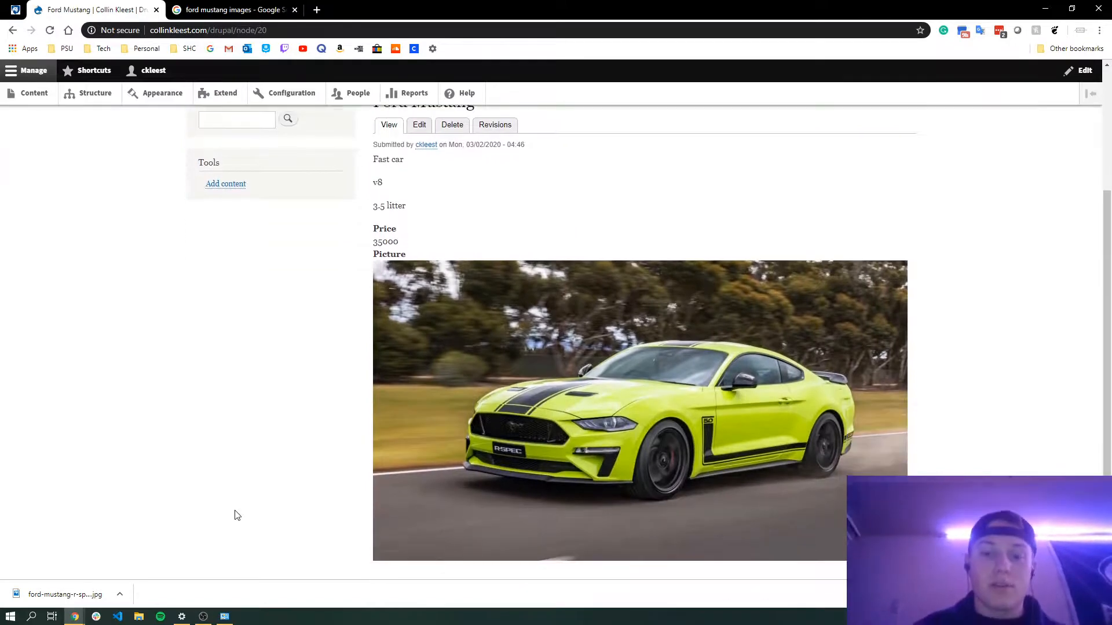
scroll(236, 514, up, 2)
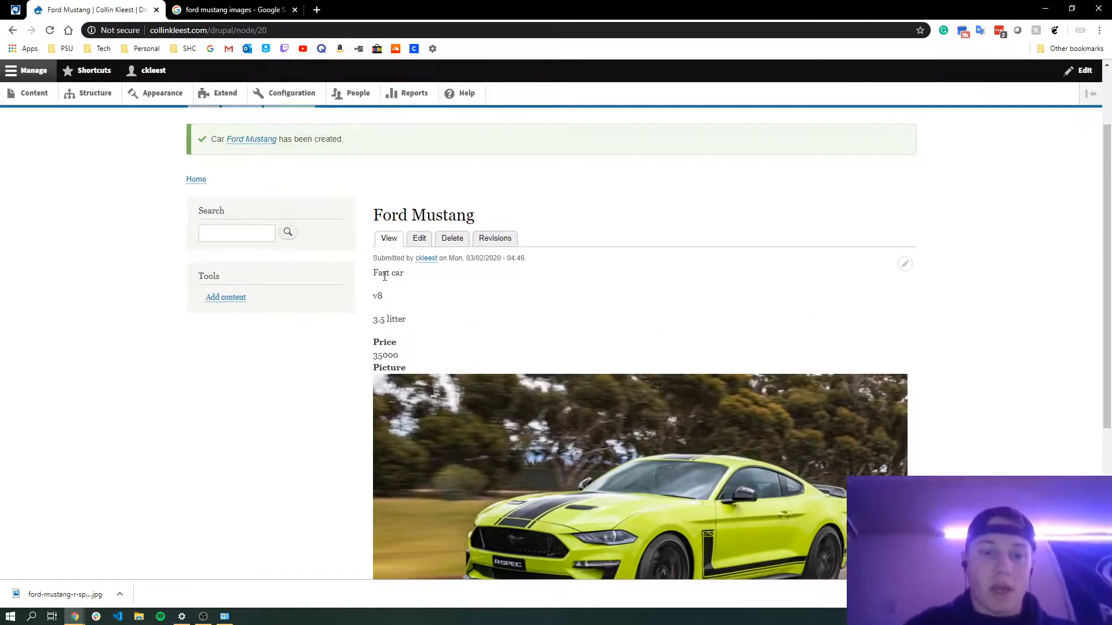
double_click(386, 355)
scroll(436, 377, down, 4)
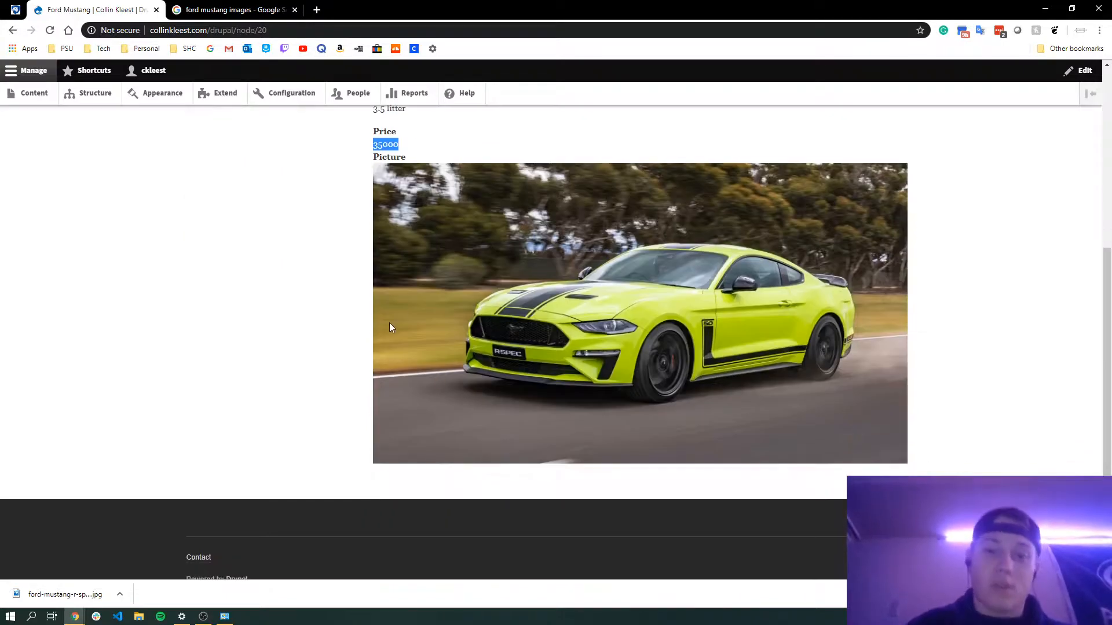
scroll(390, 324, up, 5)
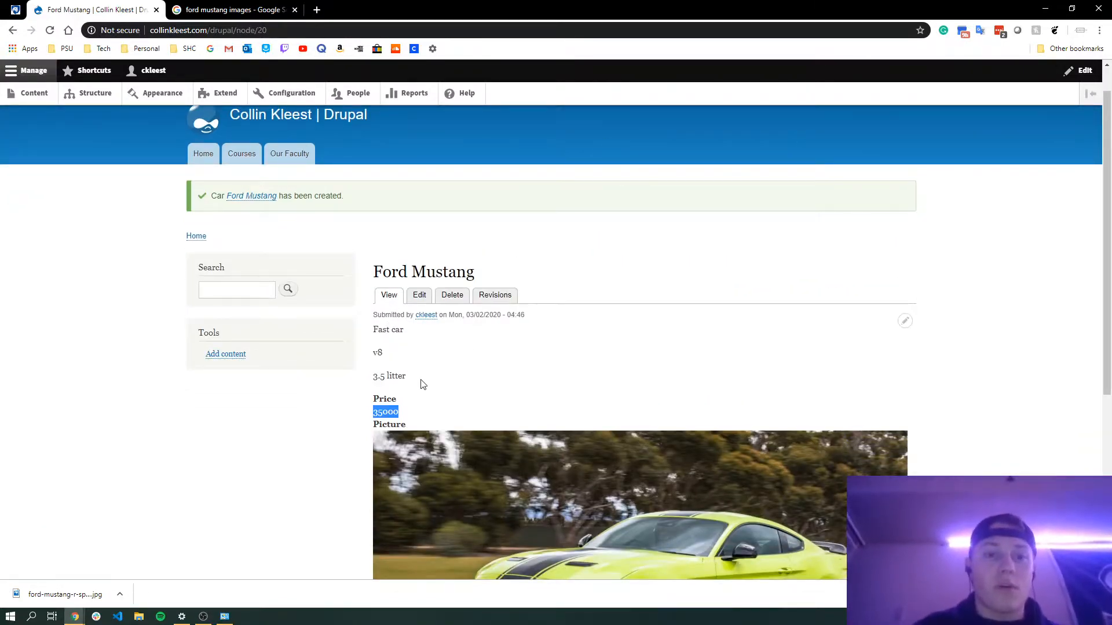
scroll(426, 376, down, 5)
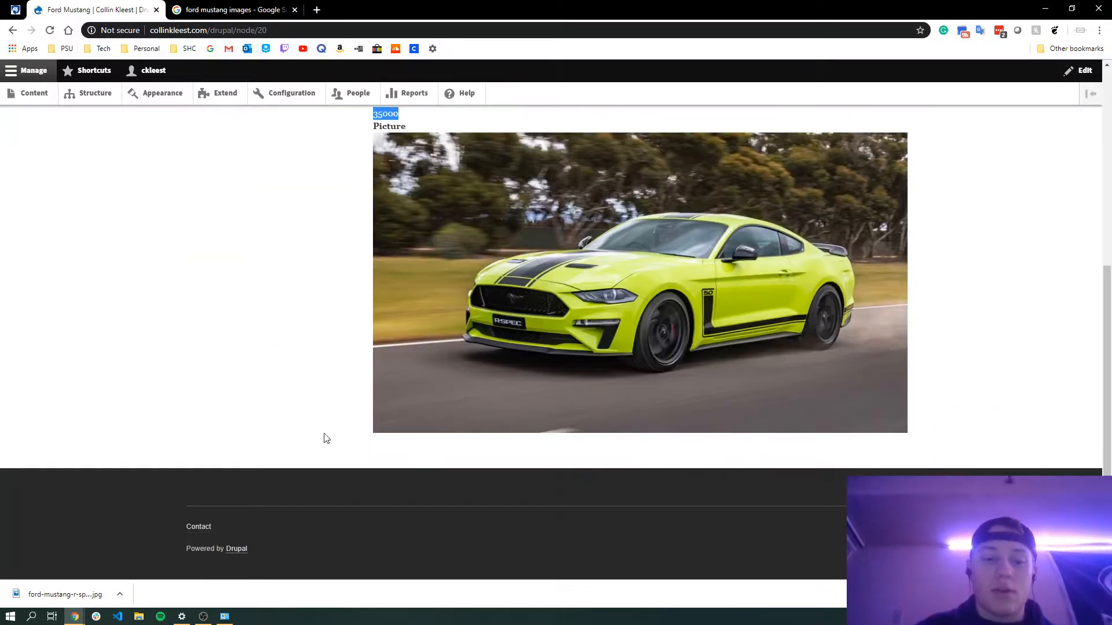
scroll(284, 480, up, 6)
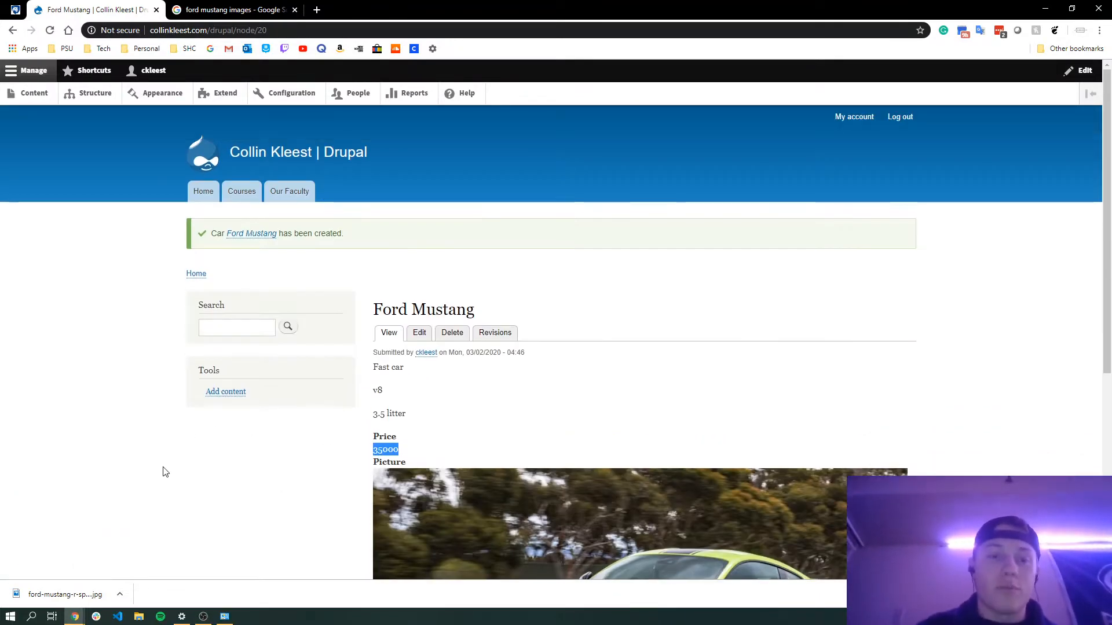
mouse_move(203, 617)
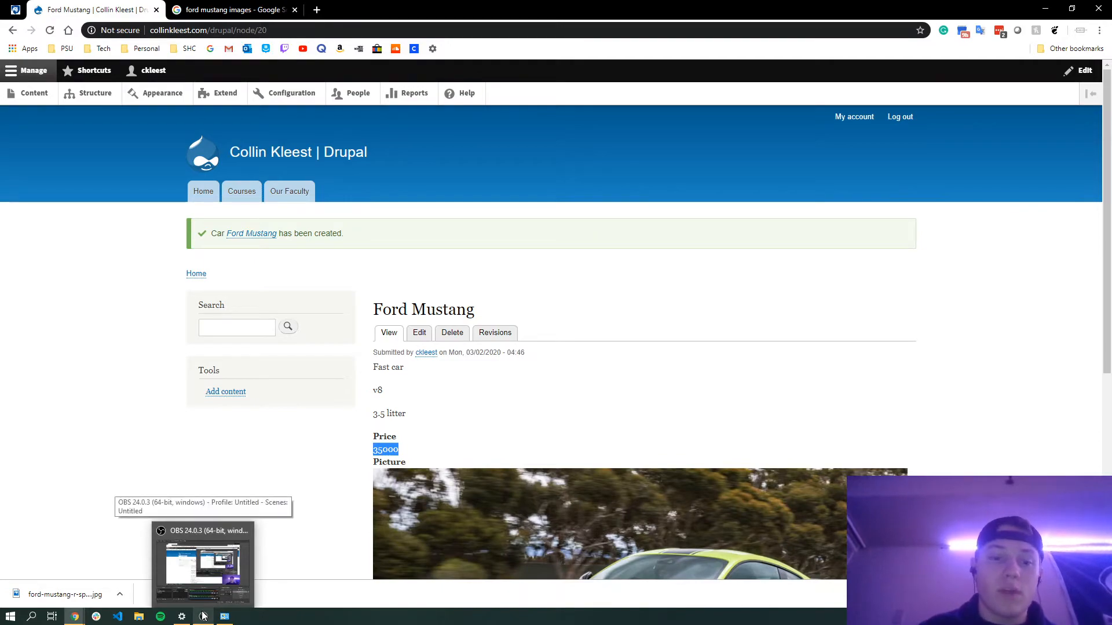
click(203, 617)
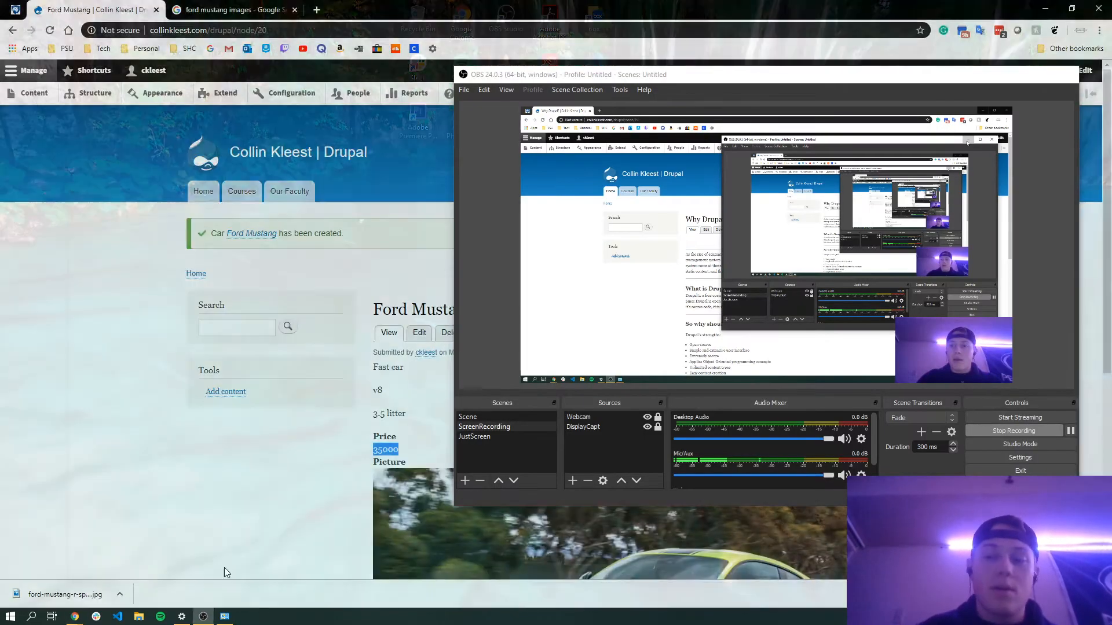